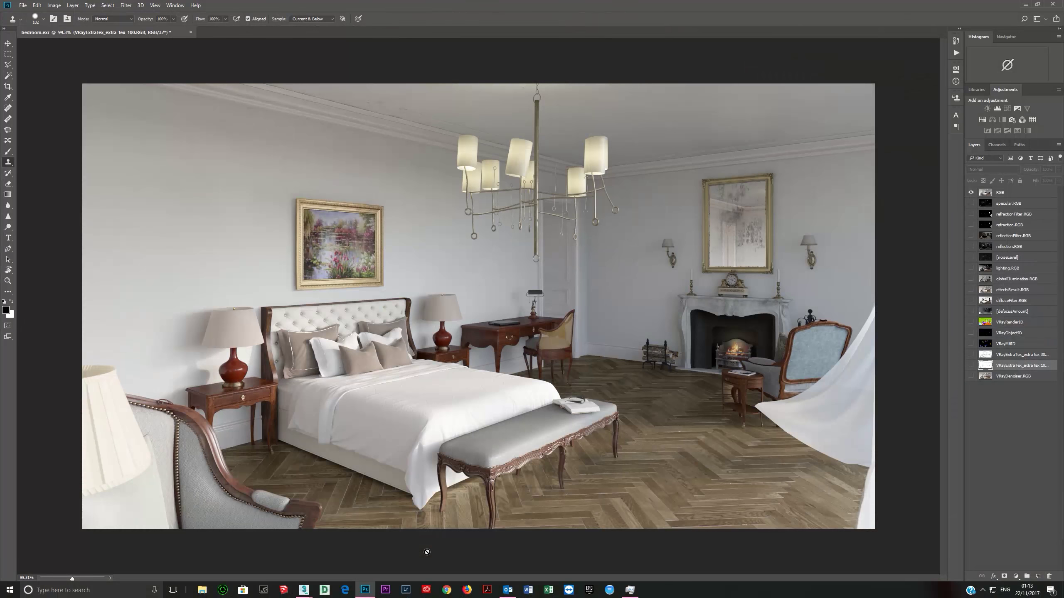
Switch to the bedroom scene in 3ds Max and close the V-Ray frame buffer.
mouse_move(308, 591)
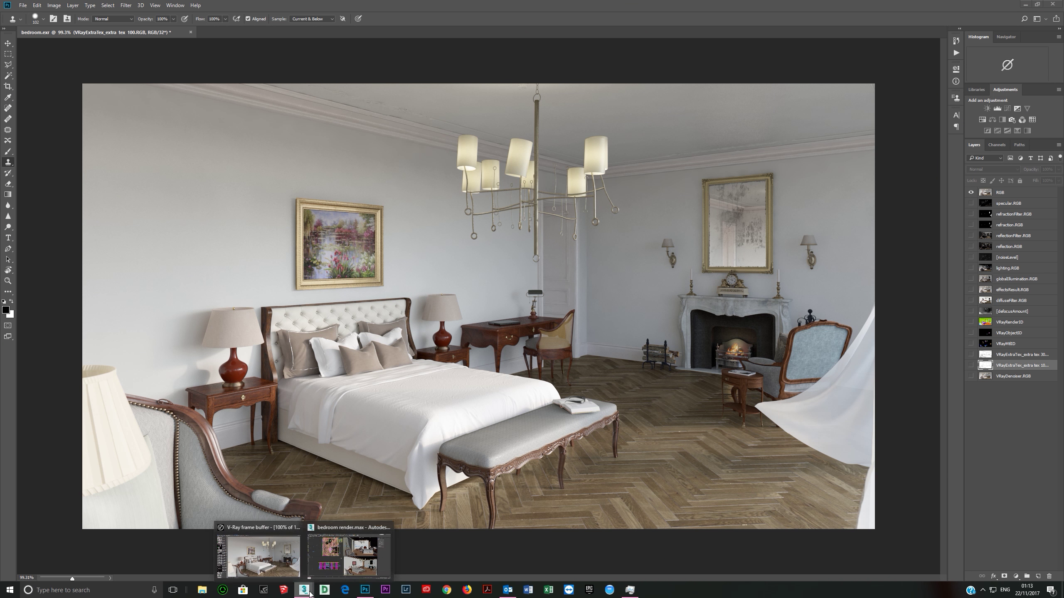
mouse_move(336, 566)
click(336, 566)
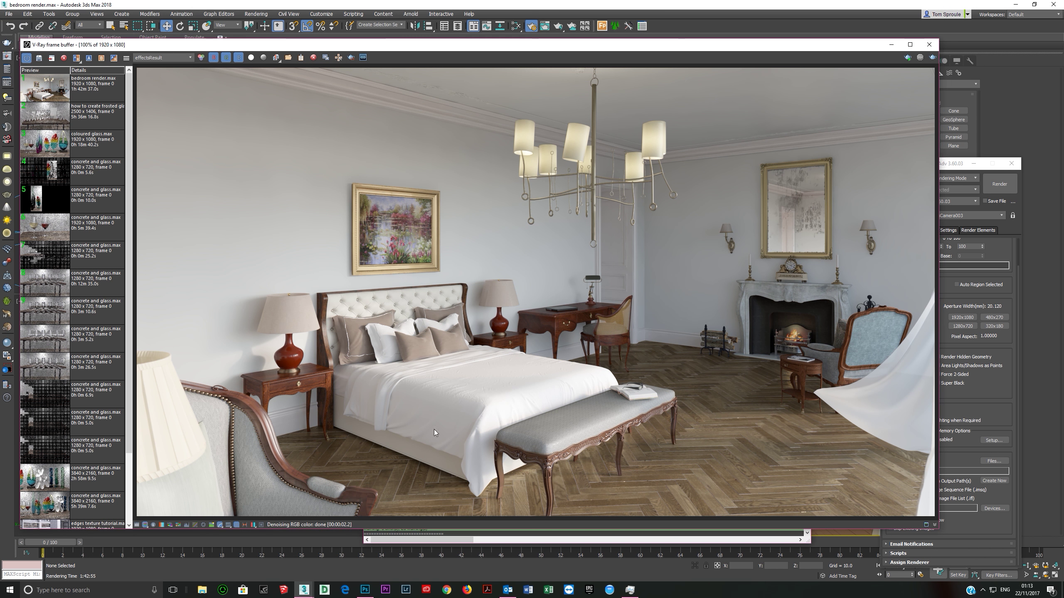
click(929, 45)
click(801, 285)
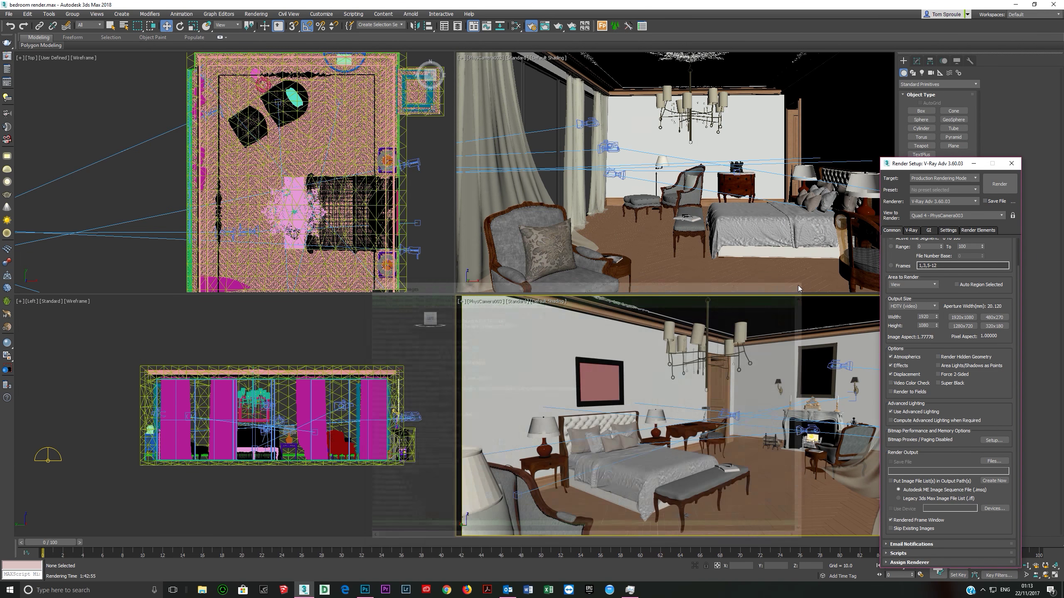
Reopen Render Setup and show its Render Elements settings.
drag(938, 163, 674, 79)
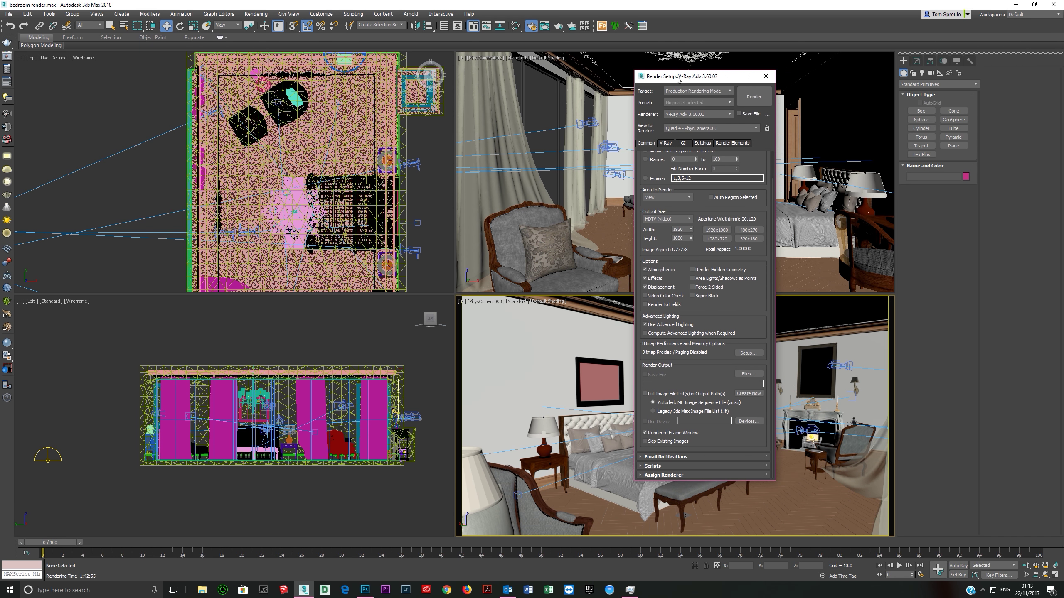
click(765, 78)
click(532, 27)
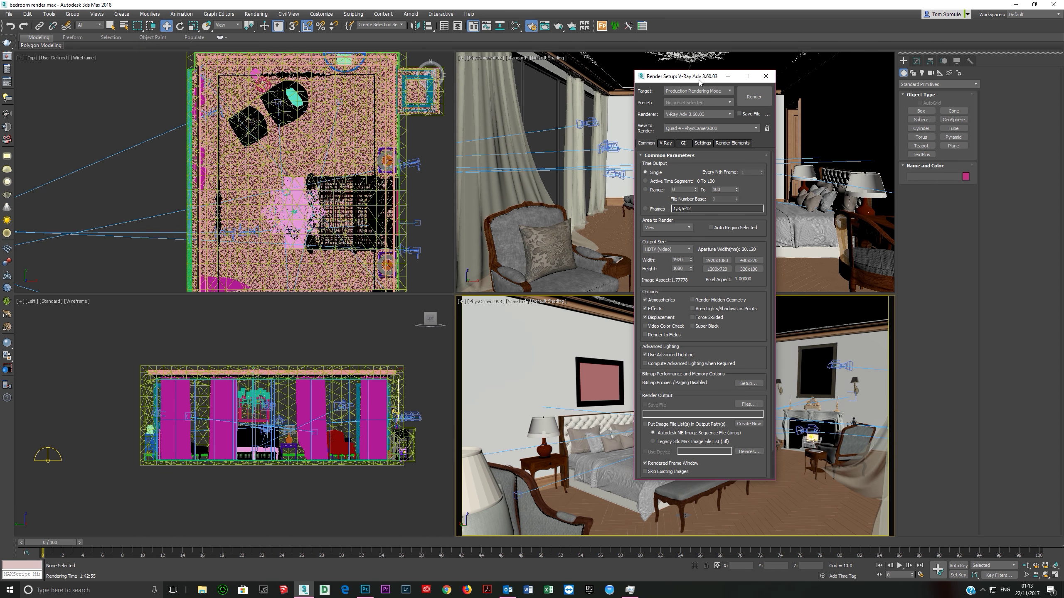
drag(699, 82, 566, 50)
click(598, 113)
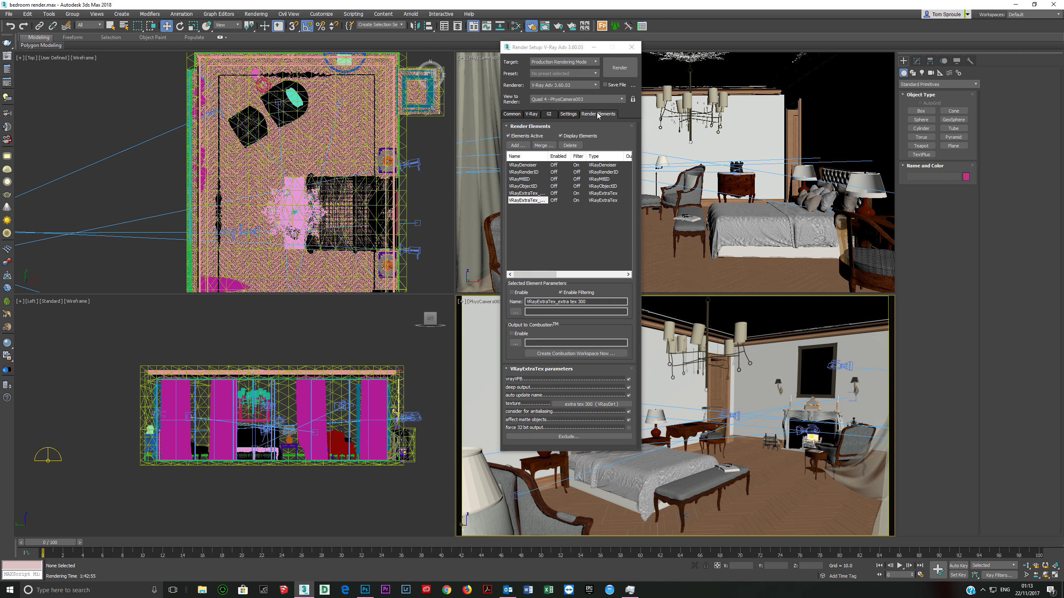
Delete both existing VRayExtraTex render elements, extra tex 100 and extra tex 300.
click(526, 194)
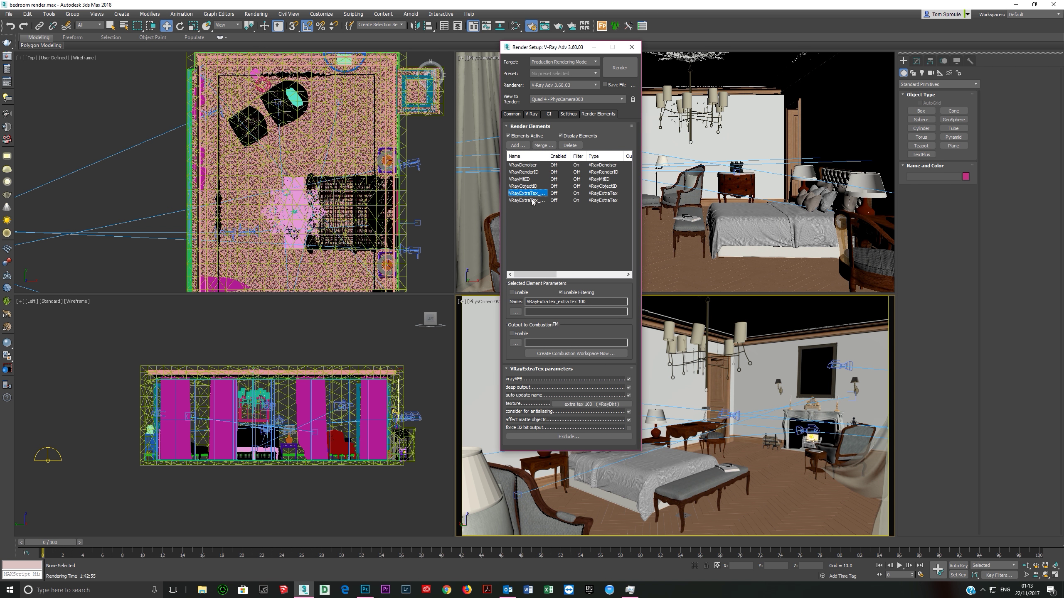
click(571, 146)
click(573, 145)
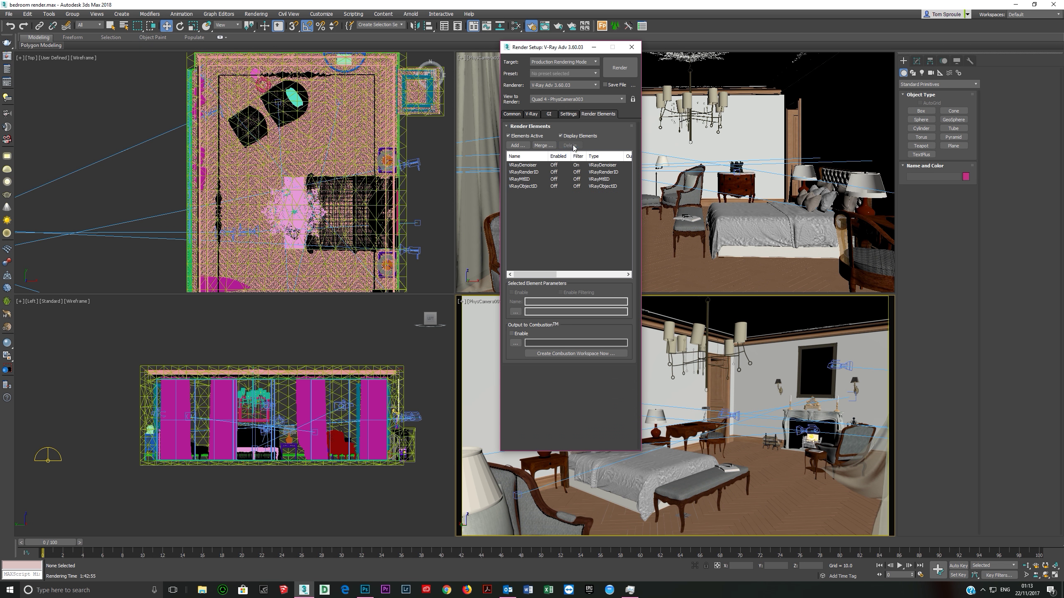
Add two new VRayExtraTex render elements to the render elements list.
click(515, 146)
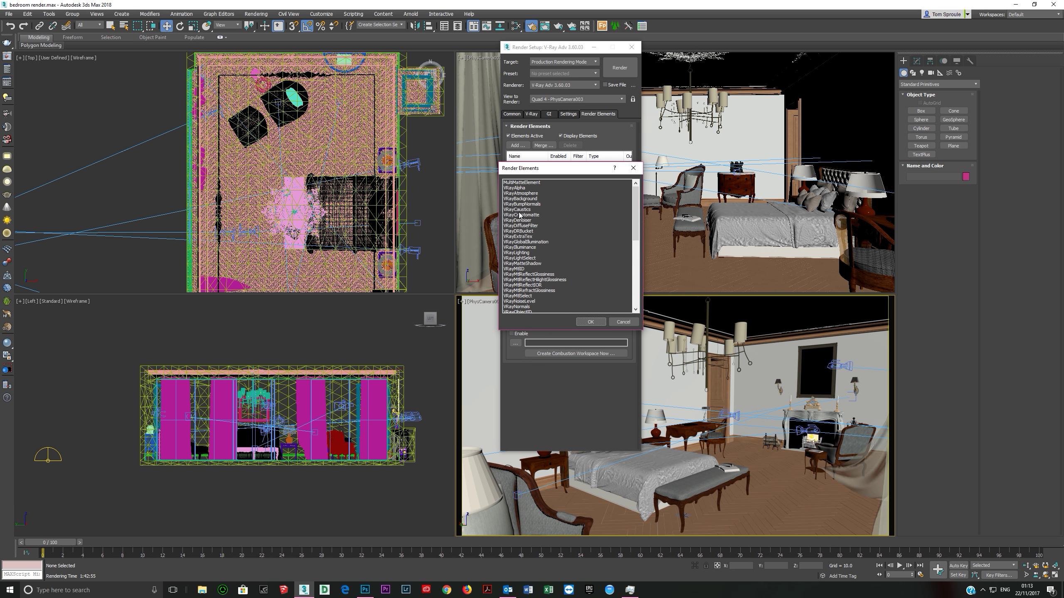
click(512, 238)
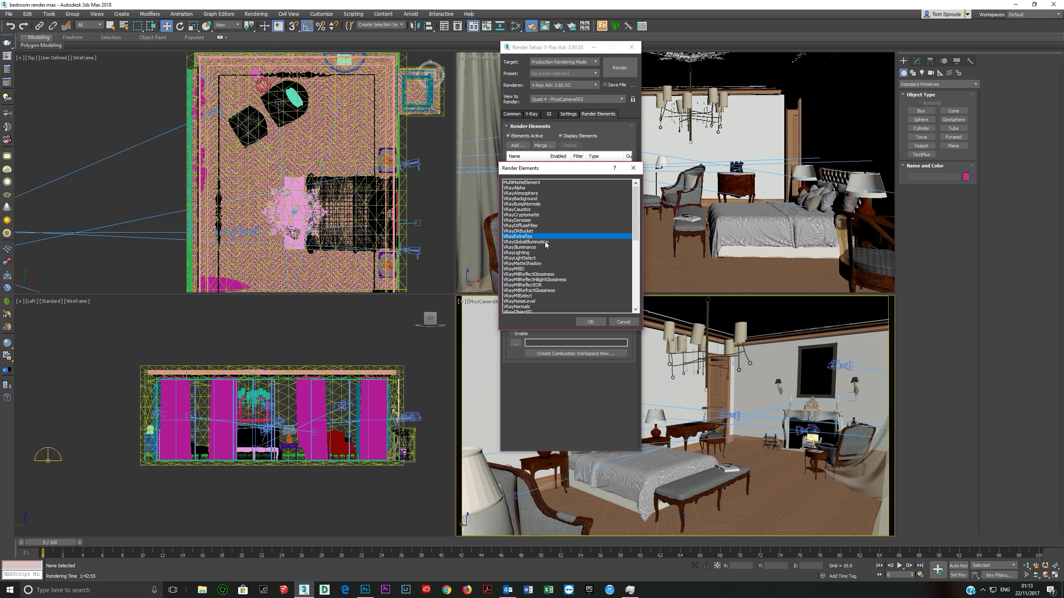
click(591, 322)
click(517, 146)
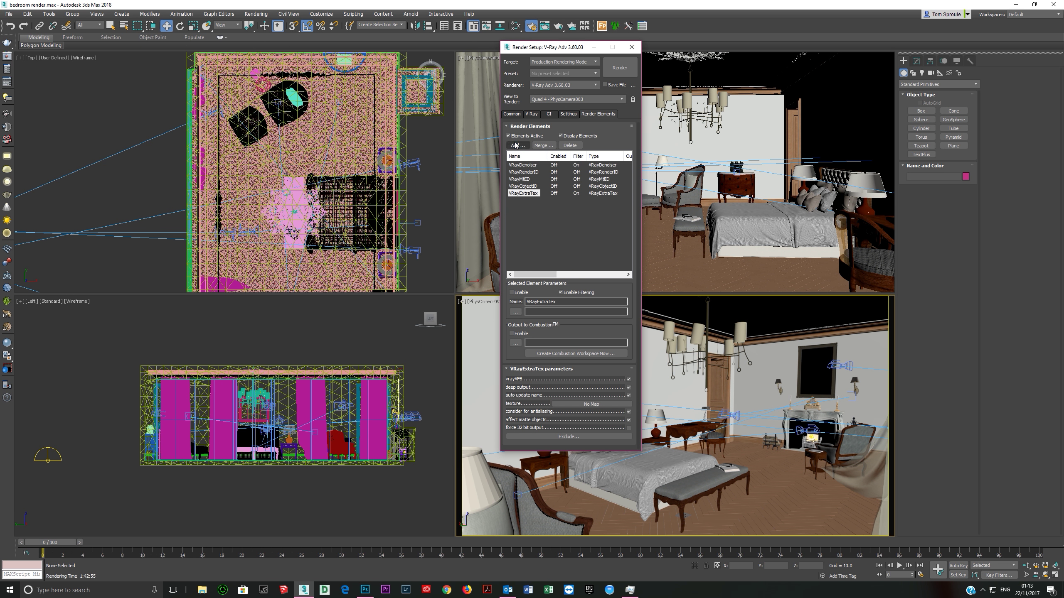
click(522, 238)
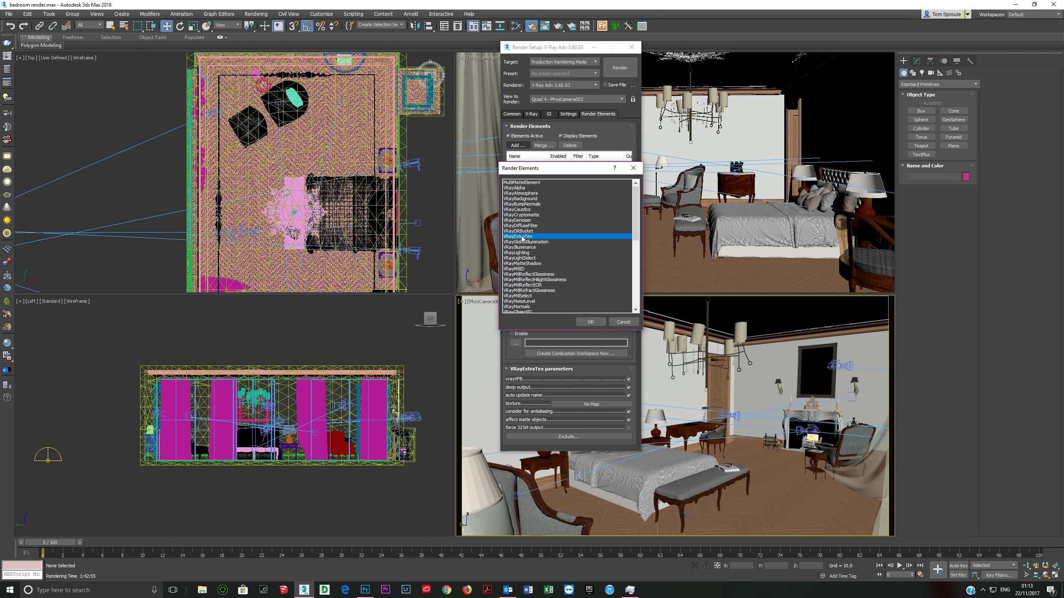
click(591, 322)
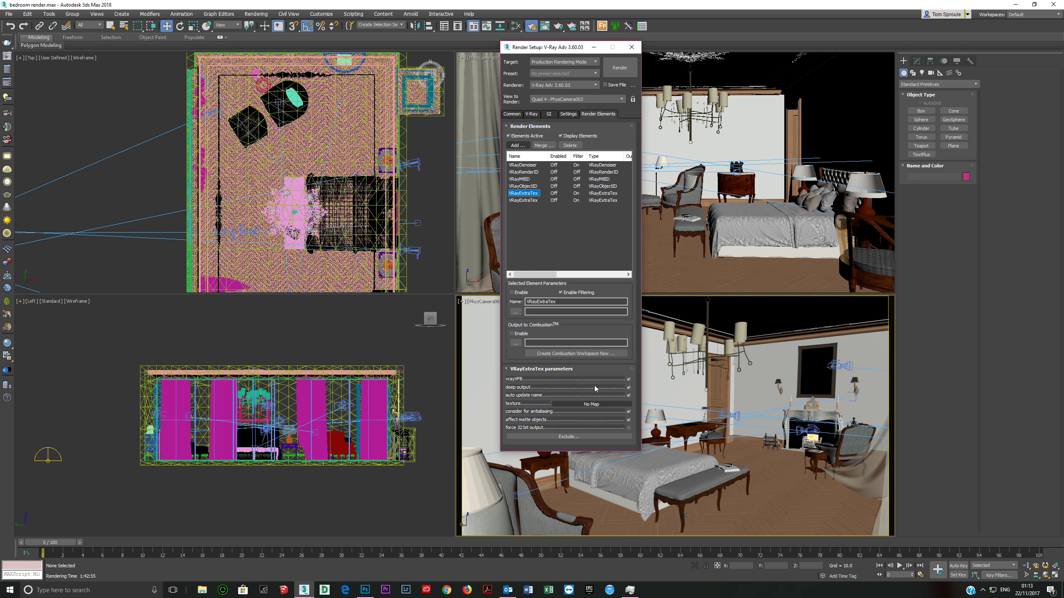
Open the Slate Material Editor, add a V-Ray VRayDirt map to the node view and show its parameters.
drag(553, 47, 350, 44)
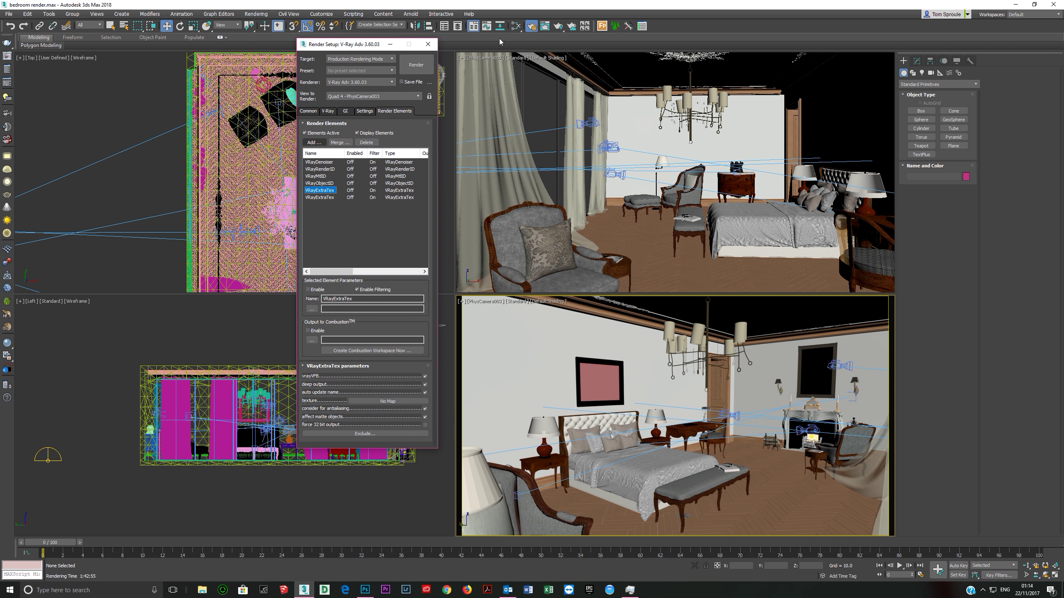
key(m)
drag(442, 13, 659, 55)
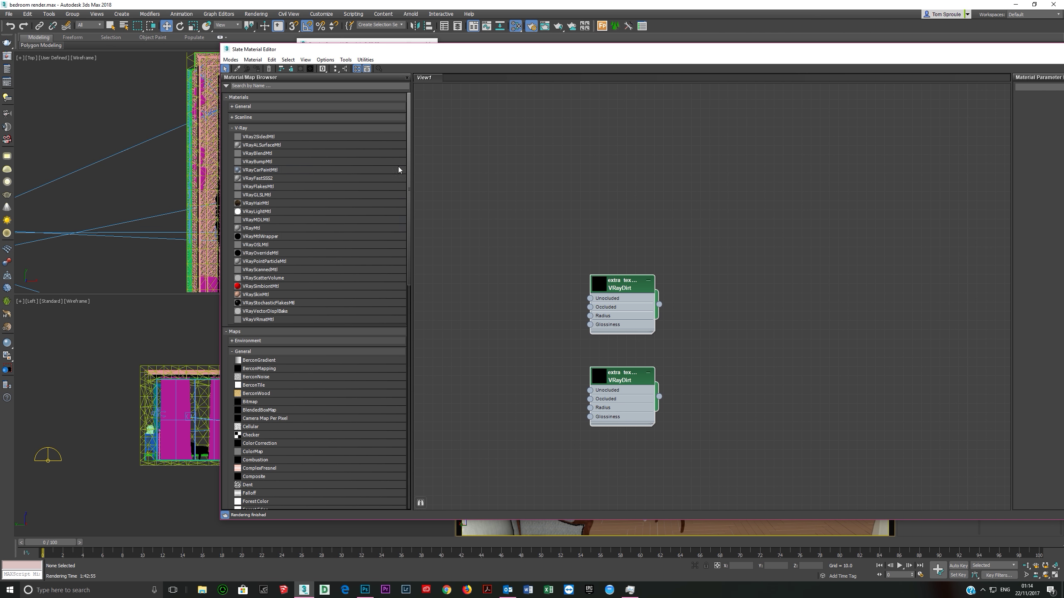
click(257, 129)
click(243, 161)
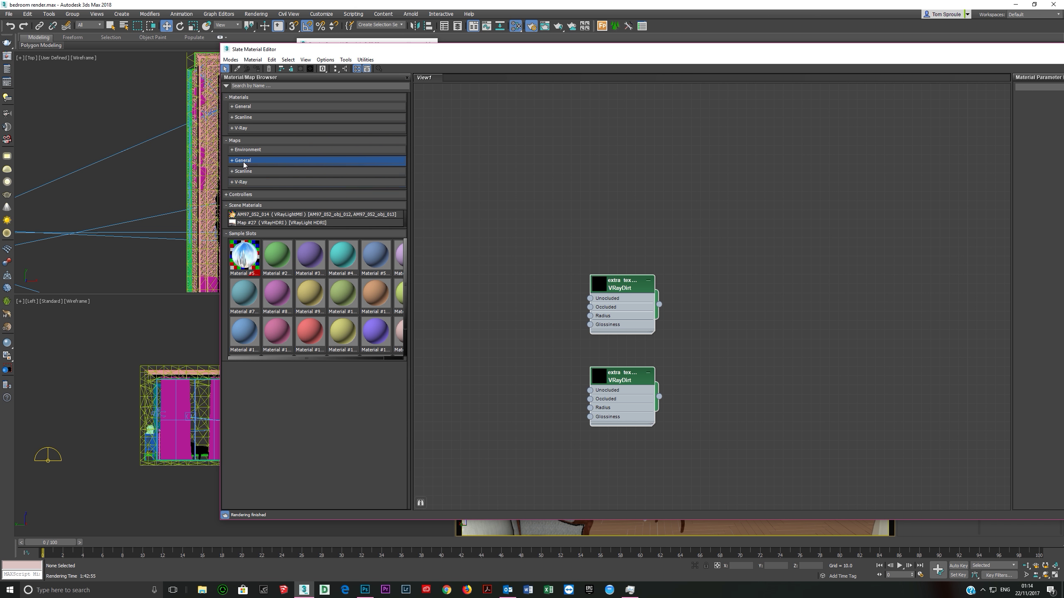
click(241, 182)
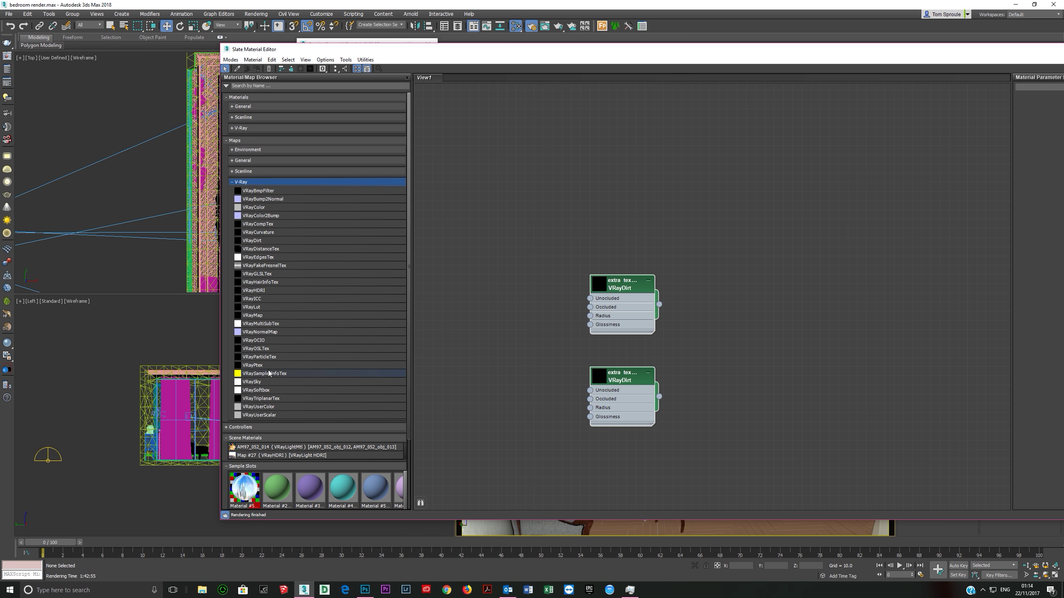
drag(252, 240, 612, 116)
middle_drag(616, 194, 605, 351)
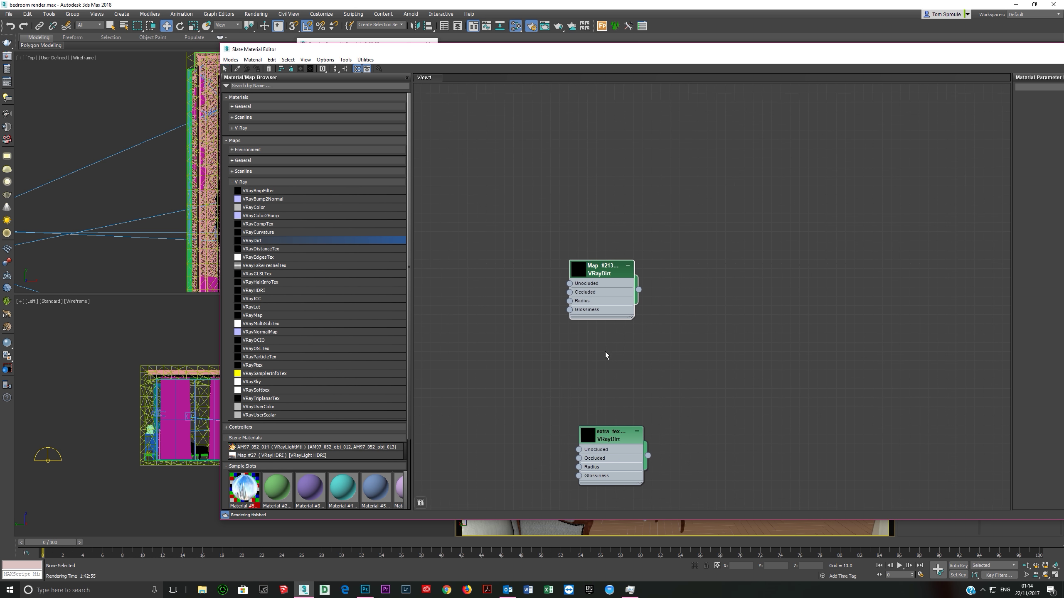
drag(596, 278, 611, 231)
middle_drag(611, 231, 577, 269)
click(577, 269)
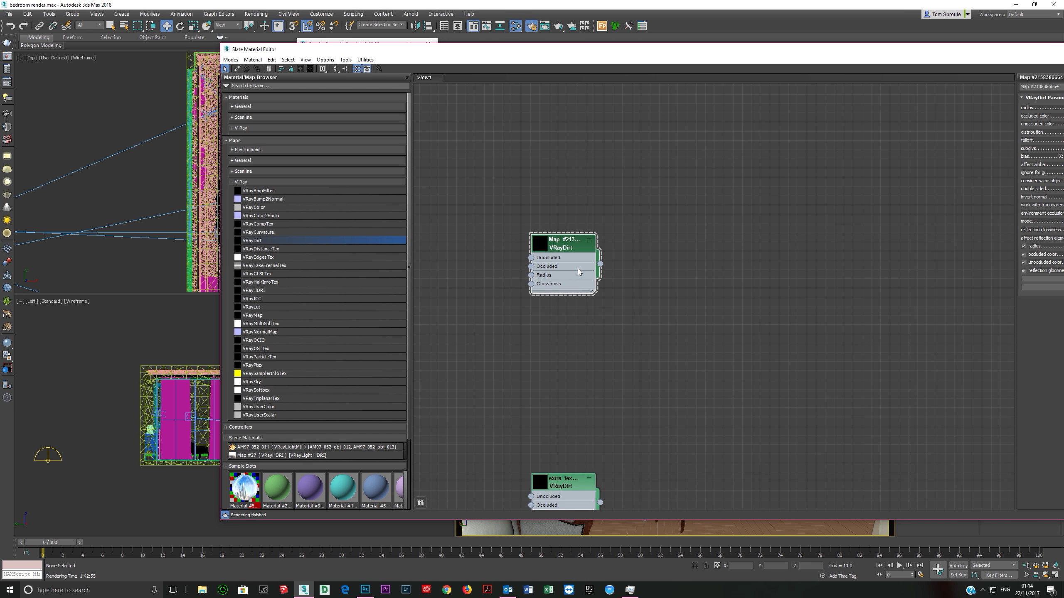
Set the radius of the new VRayDirt map to 100.
drag(711, 63, 505, 67)
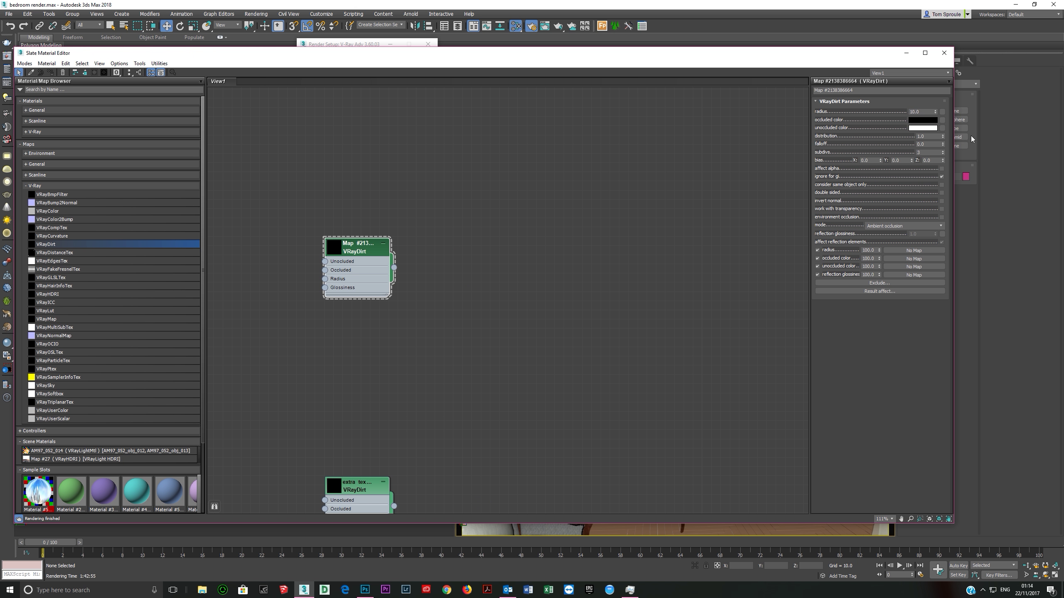
drag(920, 114, 893, 116)
text(100)
key(Return)
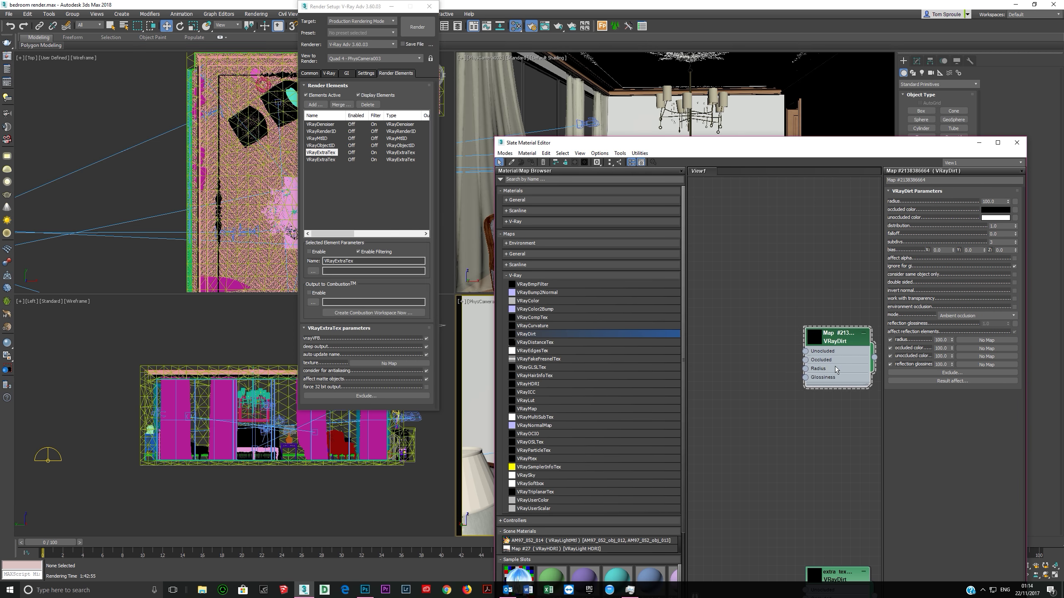
Assign the VRayDirt map as an instance to the texture of the first VRayExtraTex element.
drag(819, 332, 393, 364)
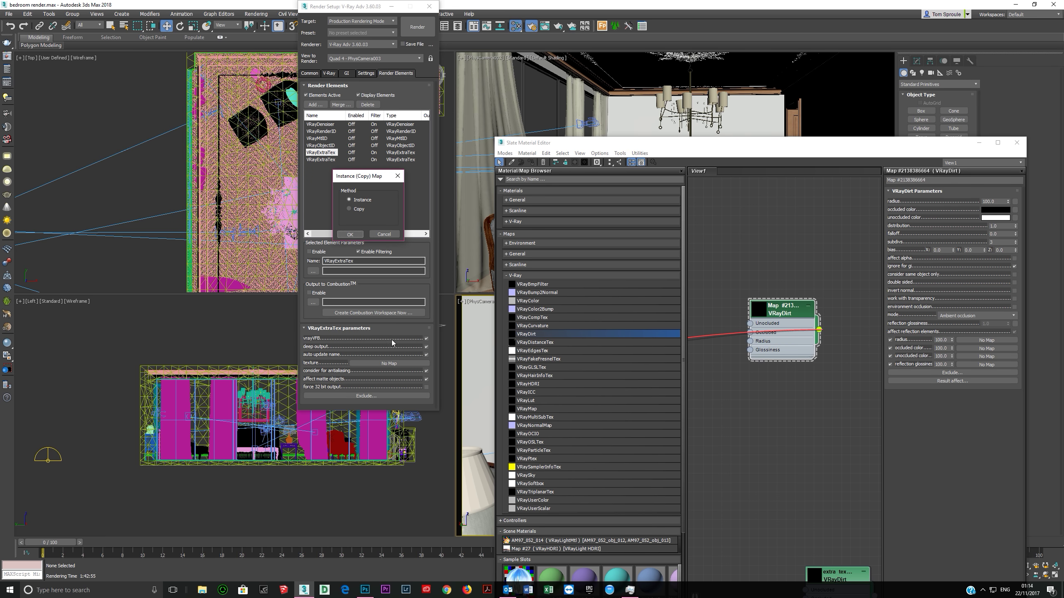
click(350, 234)
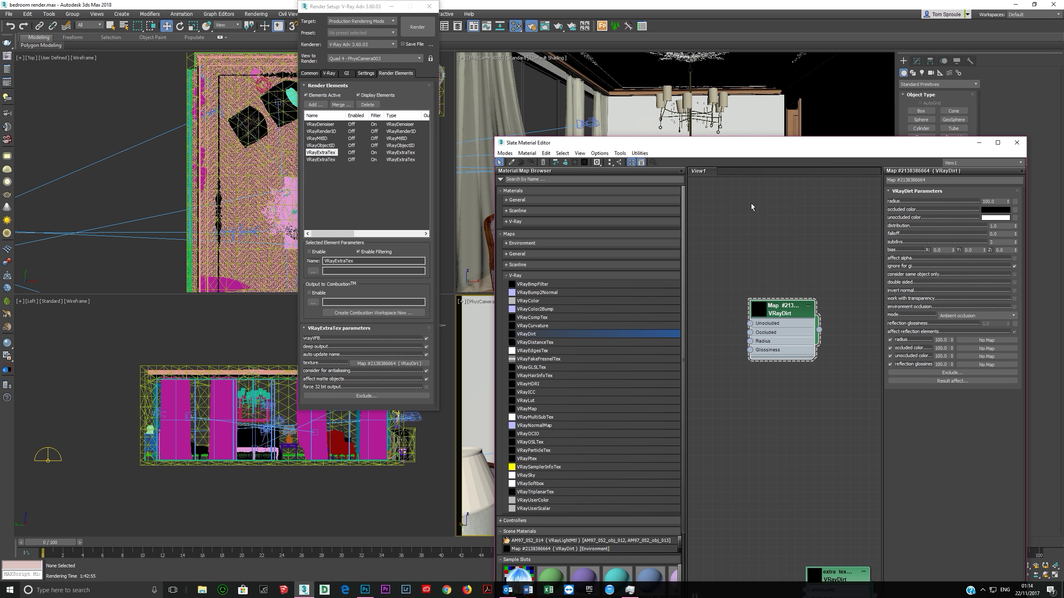
Rename the two extra texture elements VRayExtraTex 100 and VRayExtraTex 300.
drag(729, 150, 710, 98)
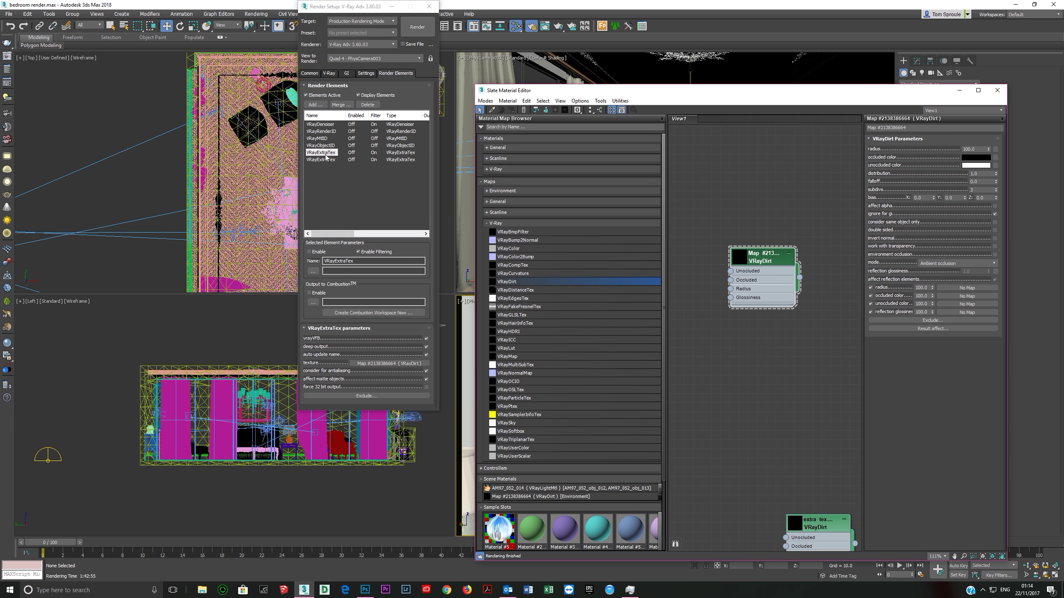
click(372, 261)
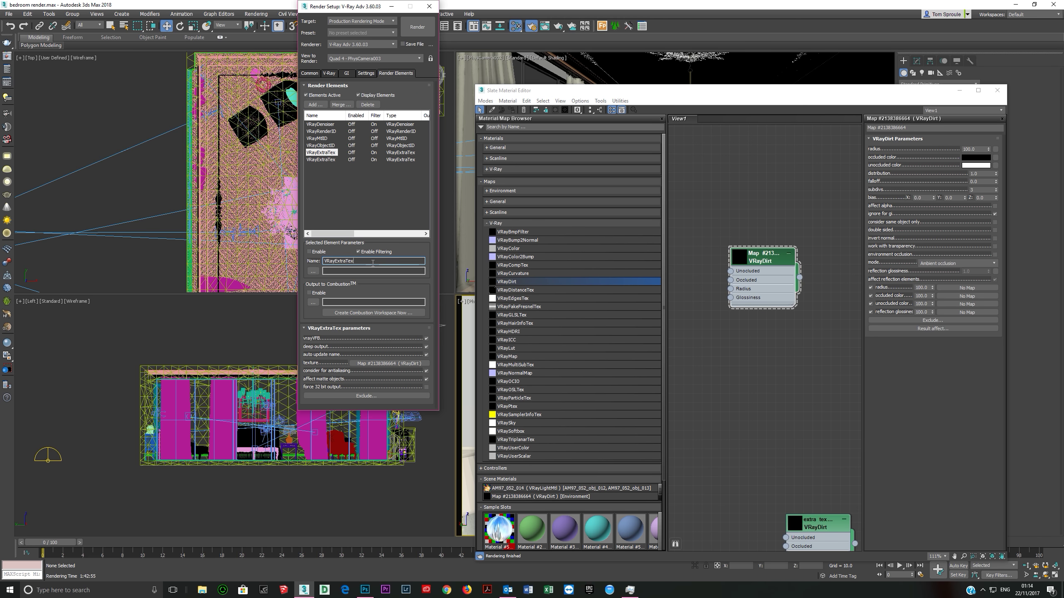
text(100)
click(323, 159)
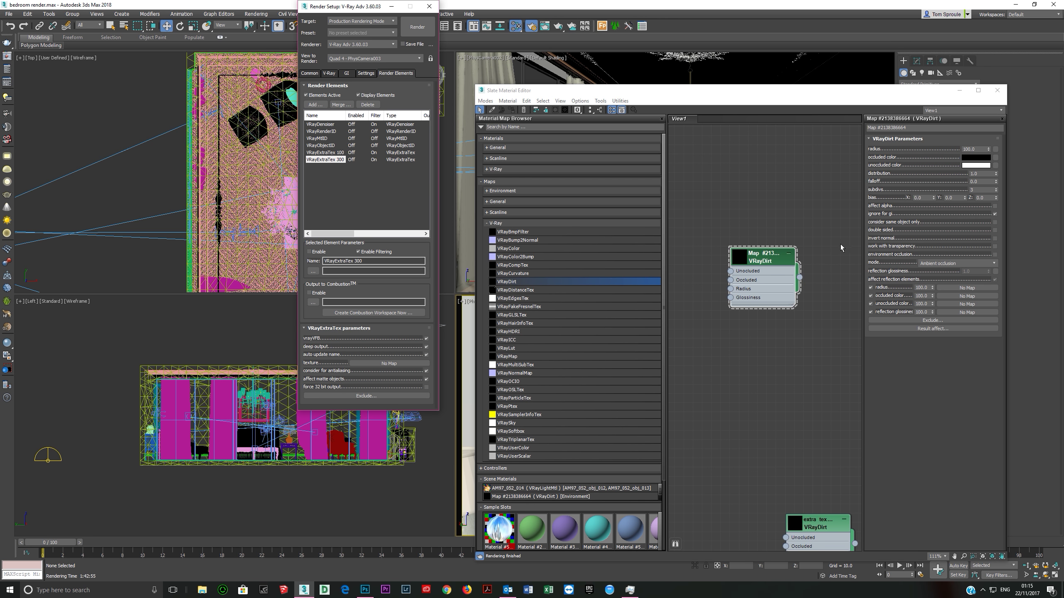
Add a second VRayDirt map above the first one and set its radius to 300.
middle_drag(763, 283, 763, 353)
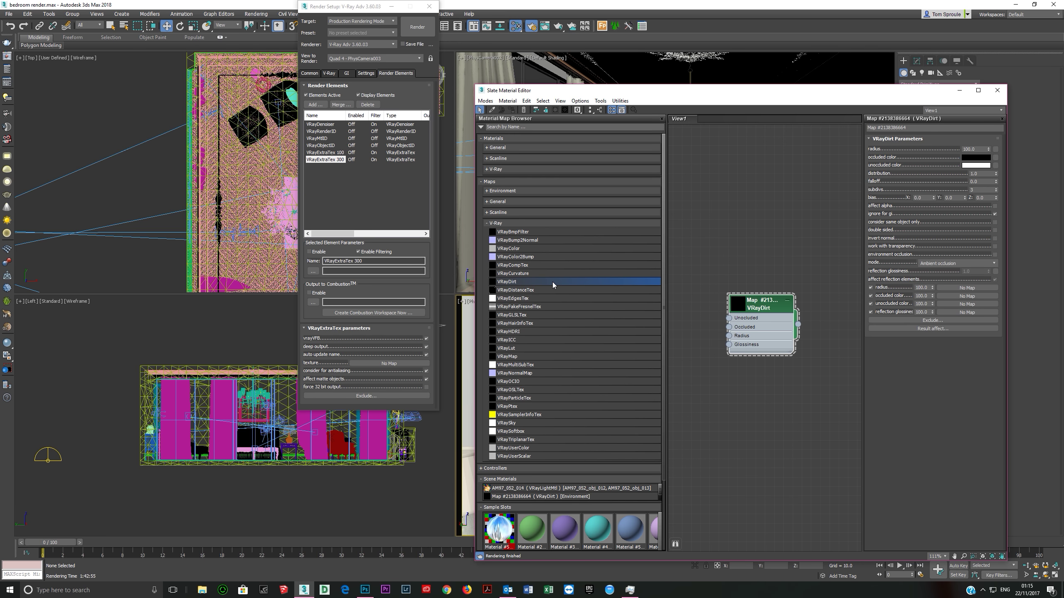
drag(552, 281, 753, 215)
click(754, 215)
click(979, 149)
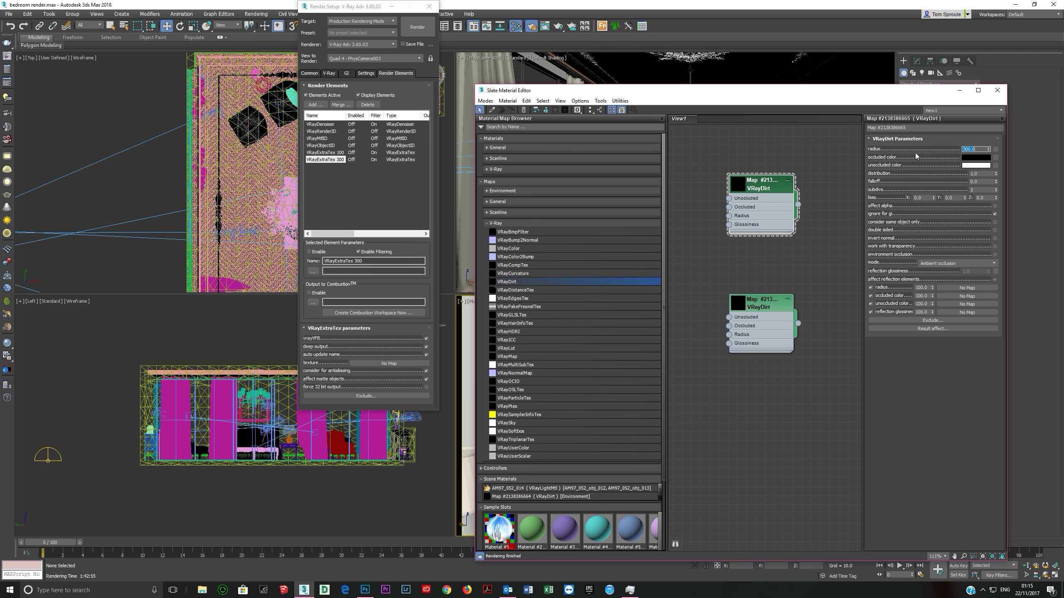
Assign the second VRayDirt map as an instance to the texture of the VRayExtraTex 300 element.
drag(798, 204, 402, 364)
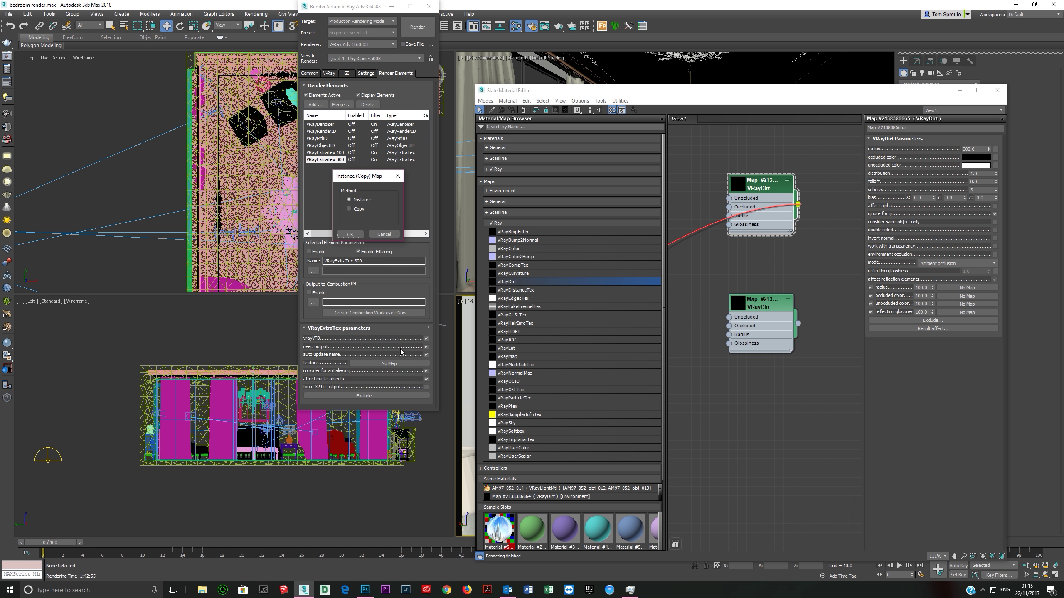
click(352, 236)
drag(555, 93, 454, 81)
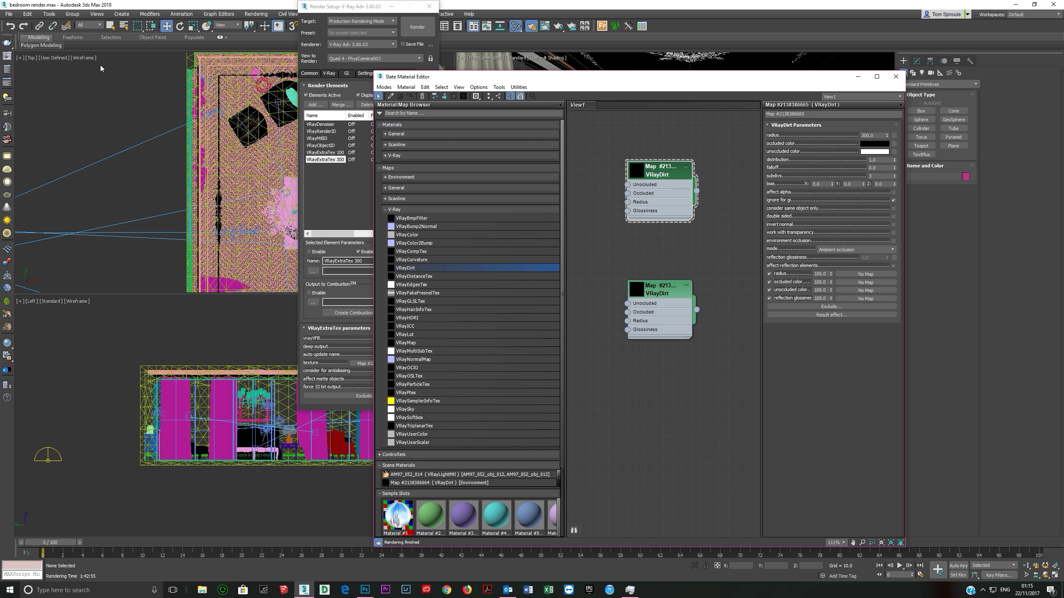
Examine the extra tex 100 and extra tex 300 passes in the V-Ray frame buffer, then close it.
click(7, 56)
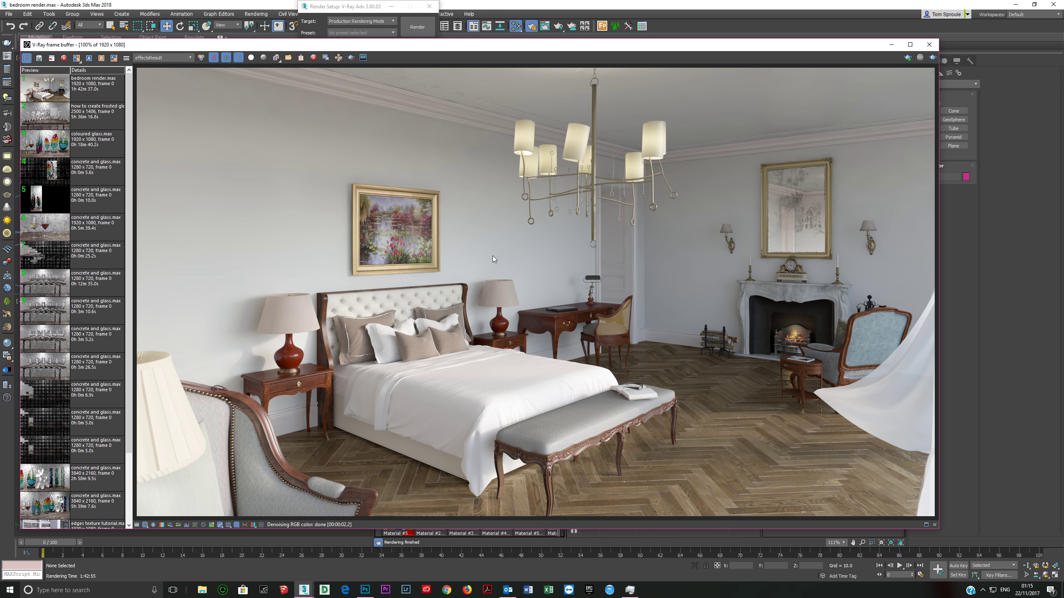
click(184, 58)
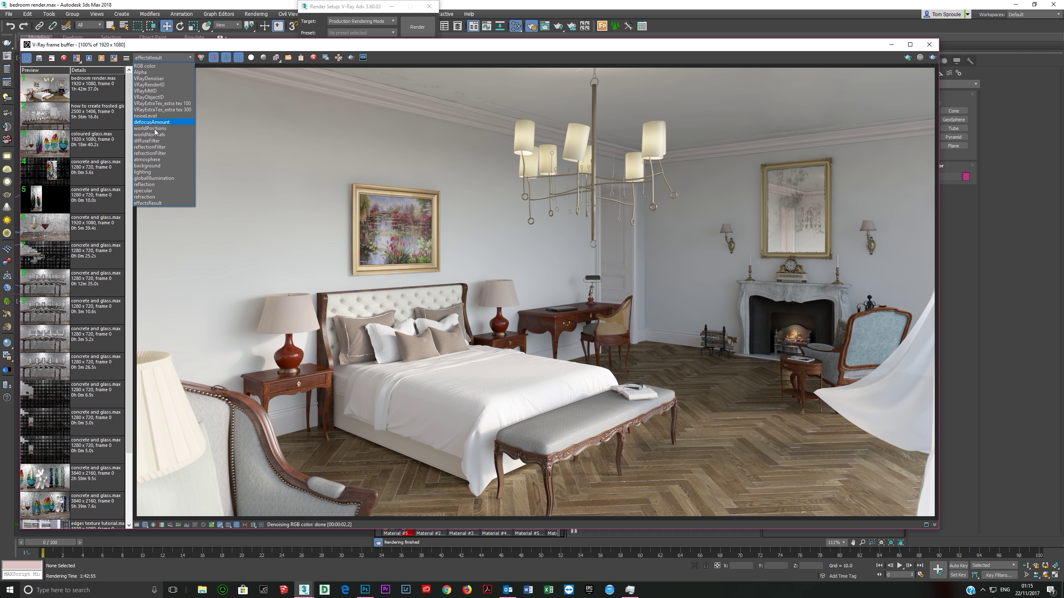
click(159, 106)
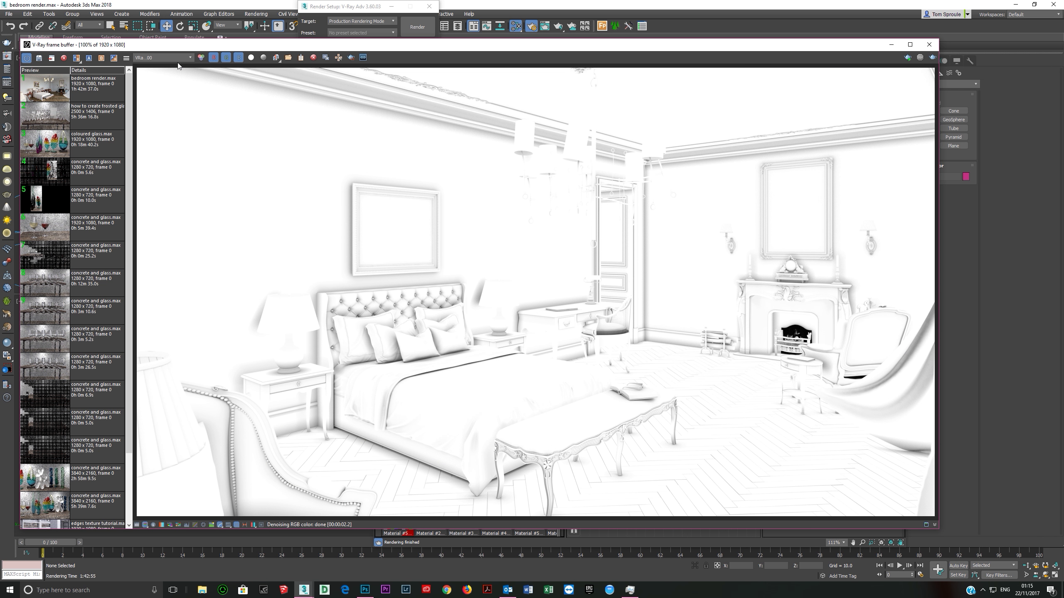
click(178, 58)
click(166, 110)
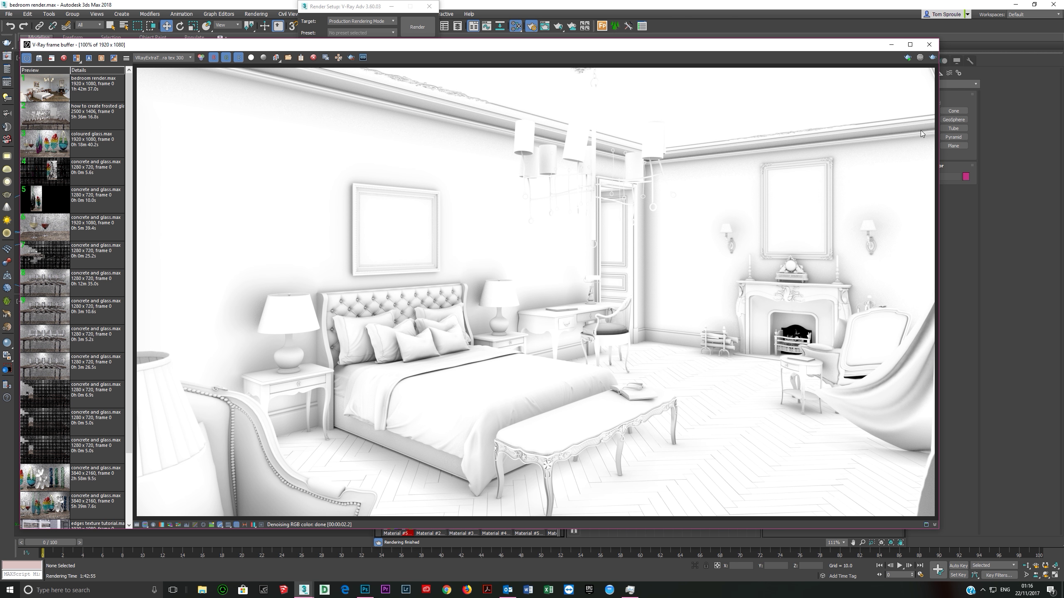
click(928, 45)
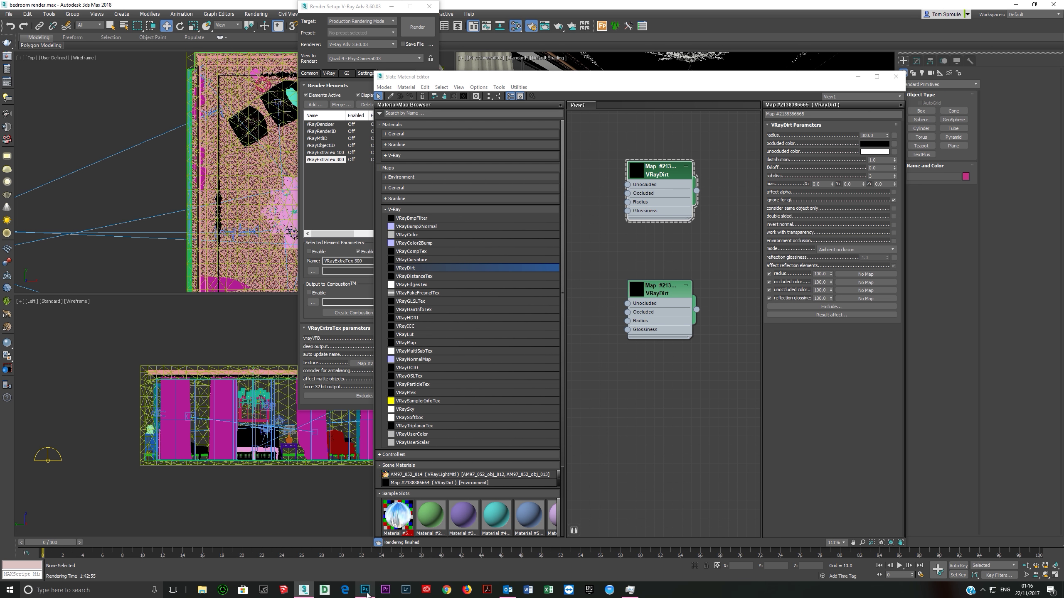
Switch to Photoshop and select the RGB layer of the bedroom render.
click(365, 589)
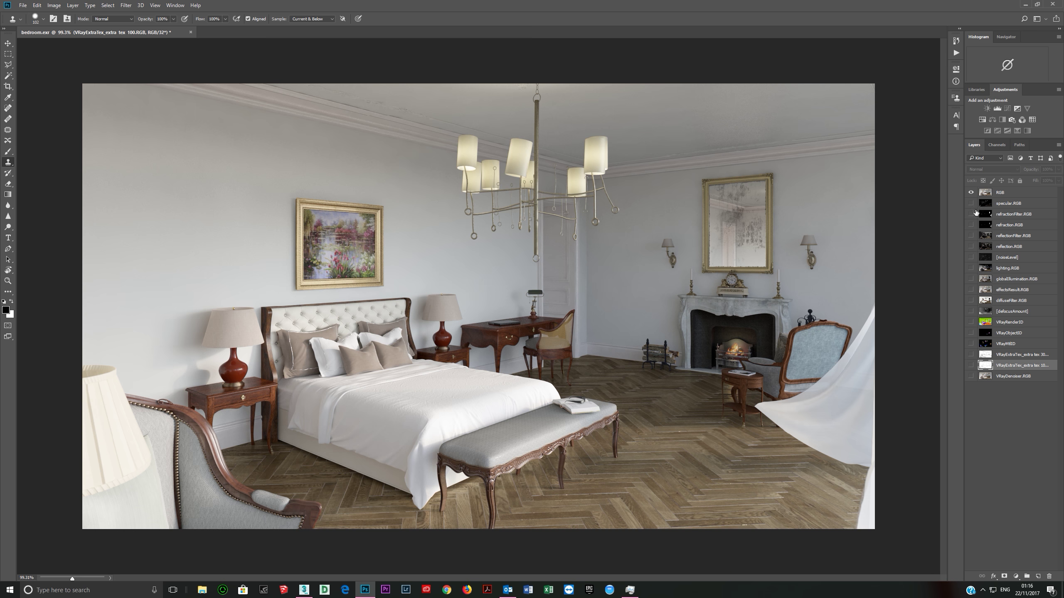
click(1007, 194)
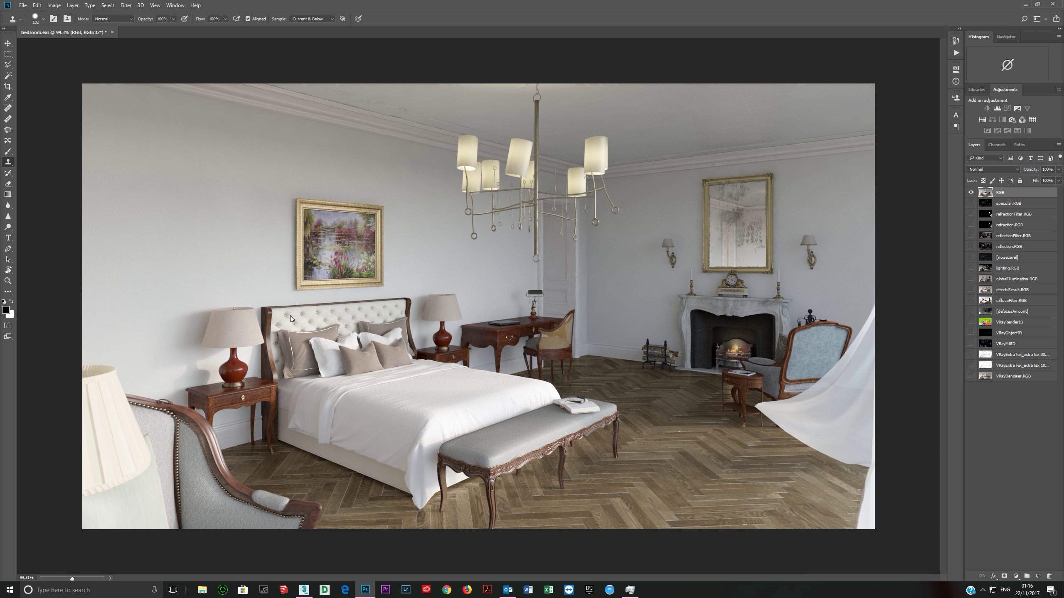
Switch to 3ds Max and enable V-Ray raw image file output in the frame buffer section of the render settings.
click(307, 592)
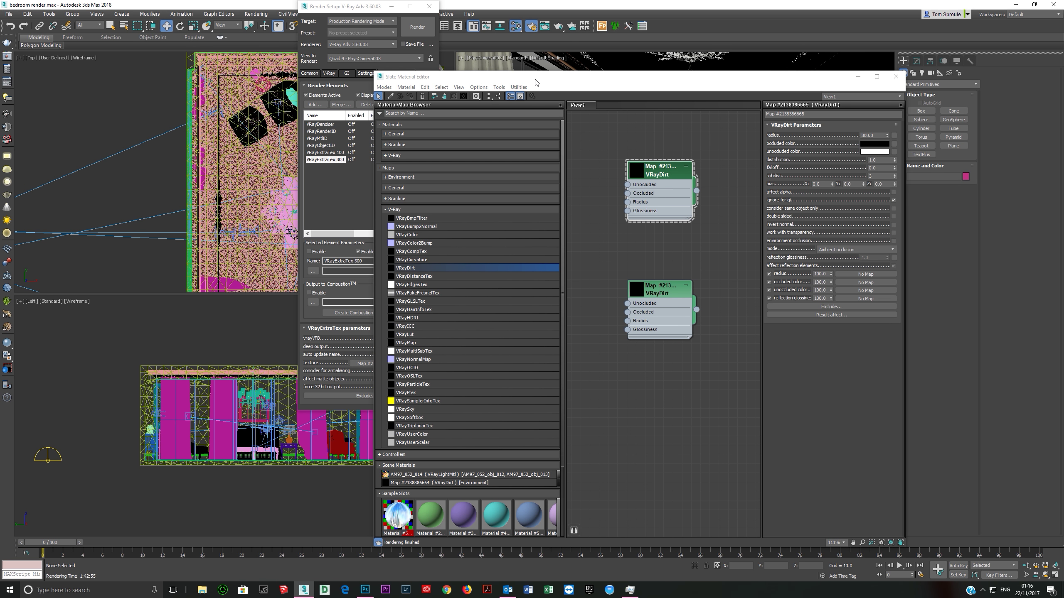
click(354, 8)
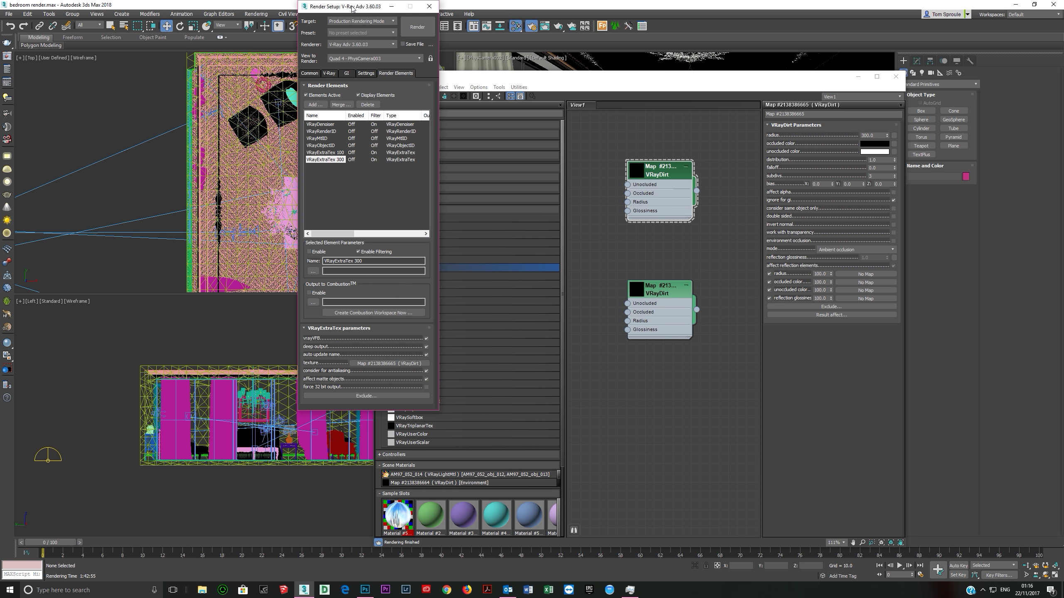
click(328, 73)
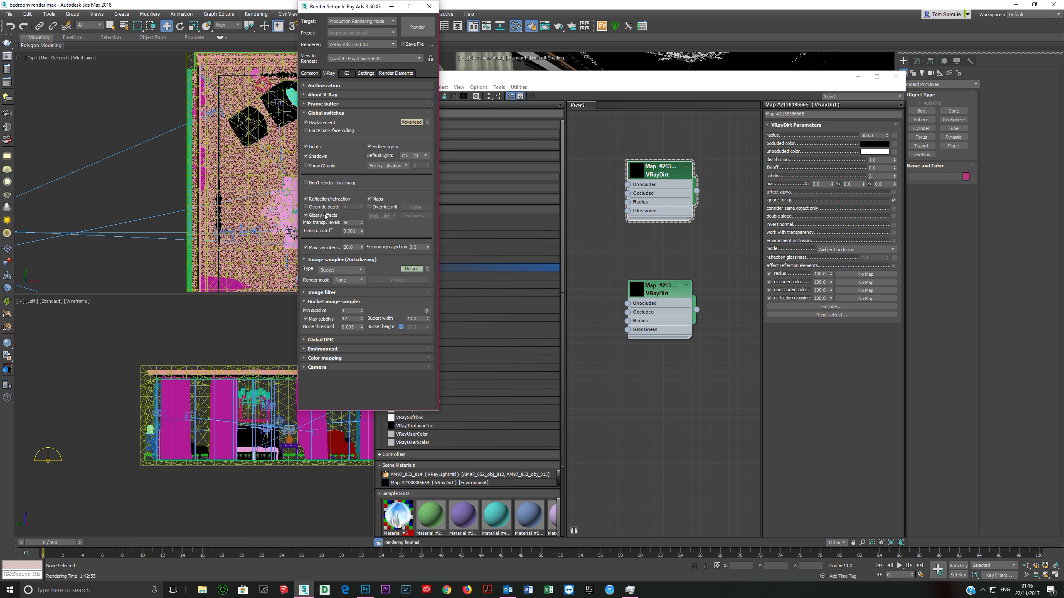
click(328, 105)
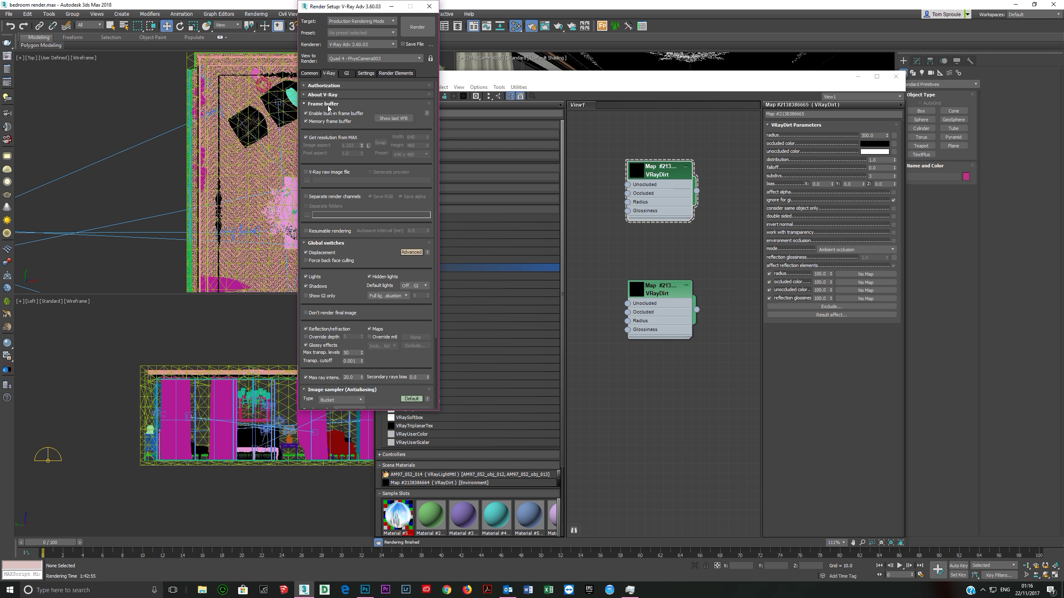
click(312, 173)
Set the raw image output file to hello in the 3D folder as an OpenEXR image, and close the render settings.
click(307, 180)
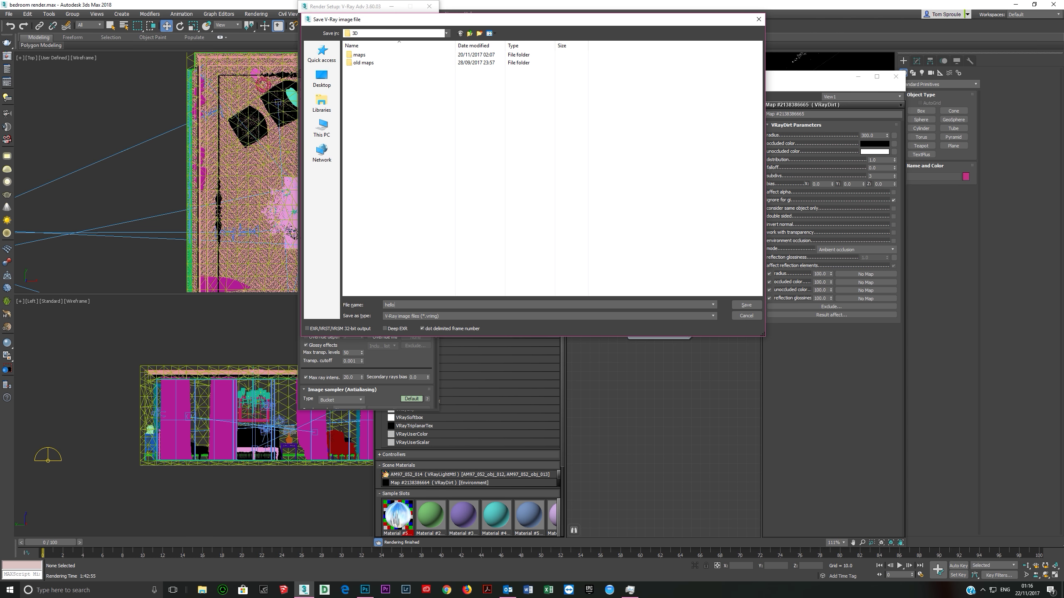
click(712, 316)
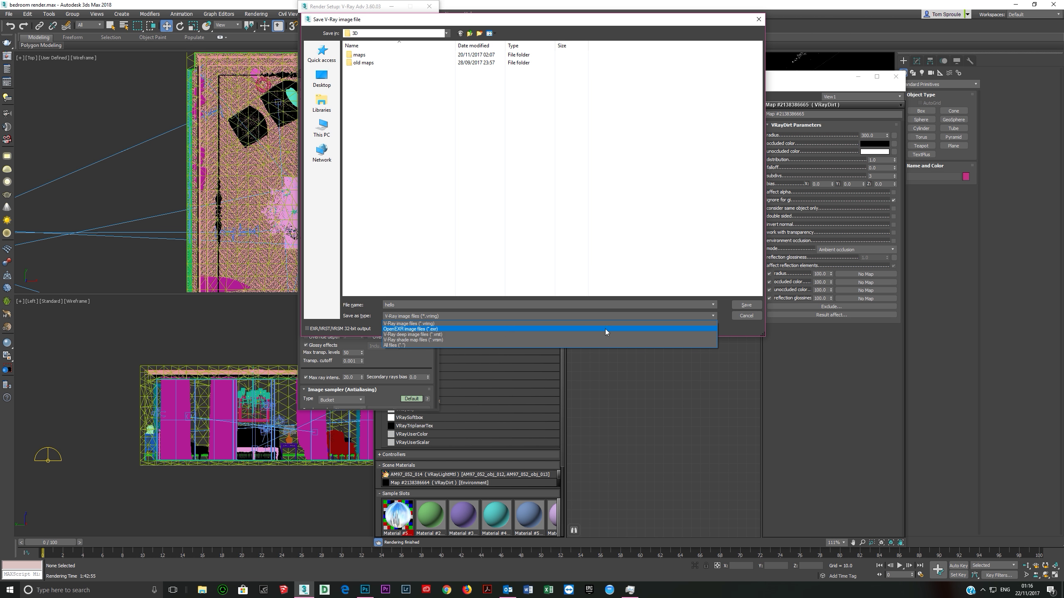
click(491, 329)
click(734, 305)
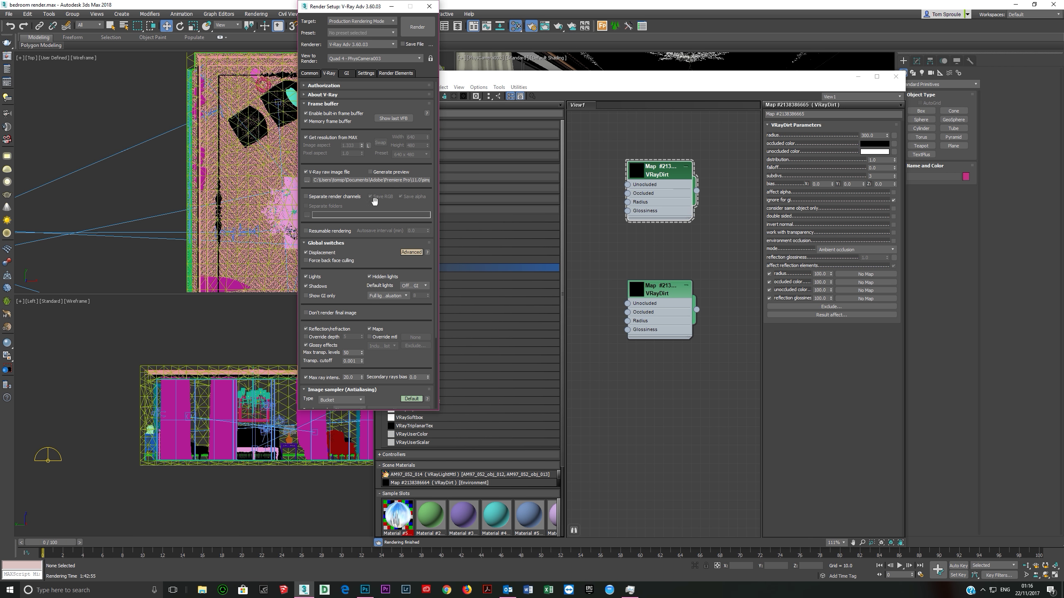
click(429, 7)
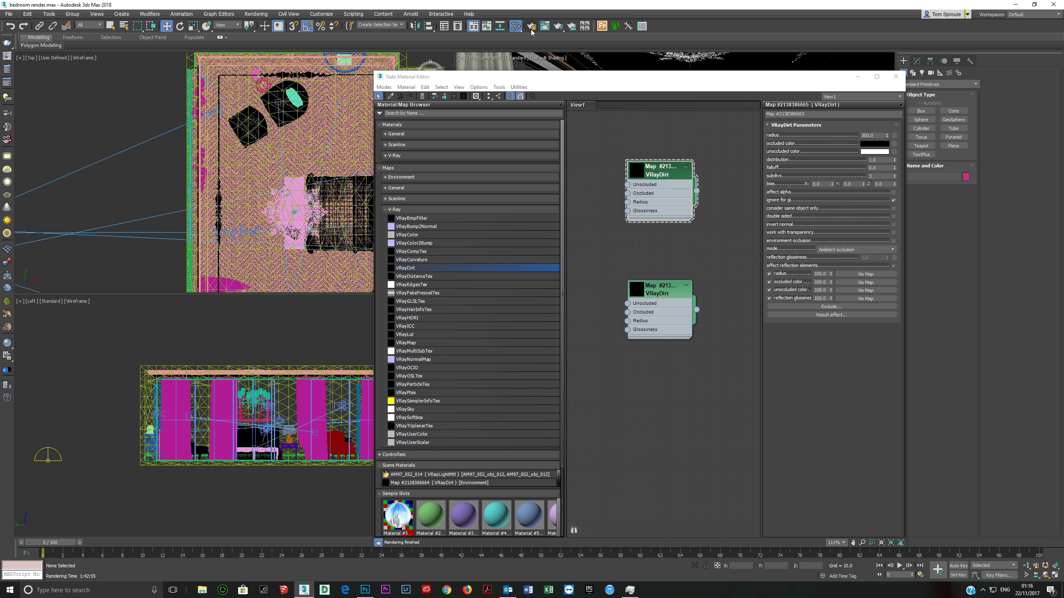
Review the 32-bit output option for the raw image file, cancel the save dialog and close the render settings.
key(F10)
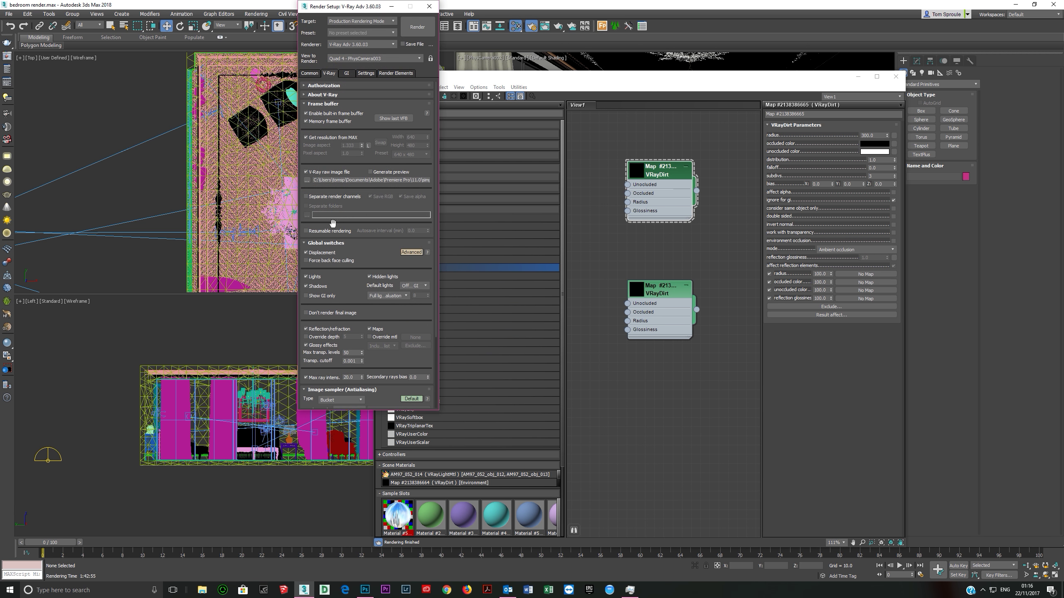
click(307, 180)
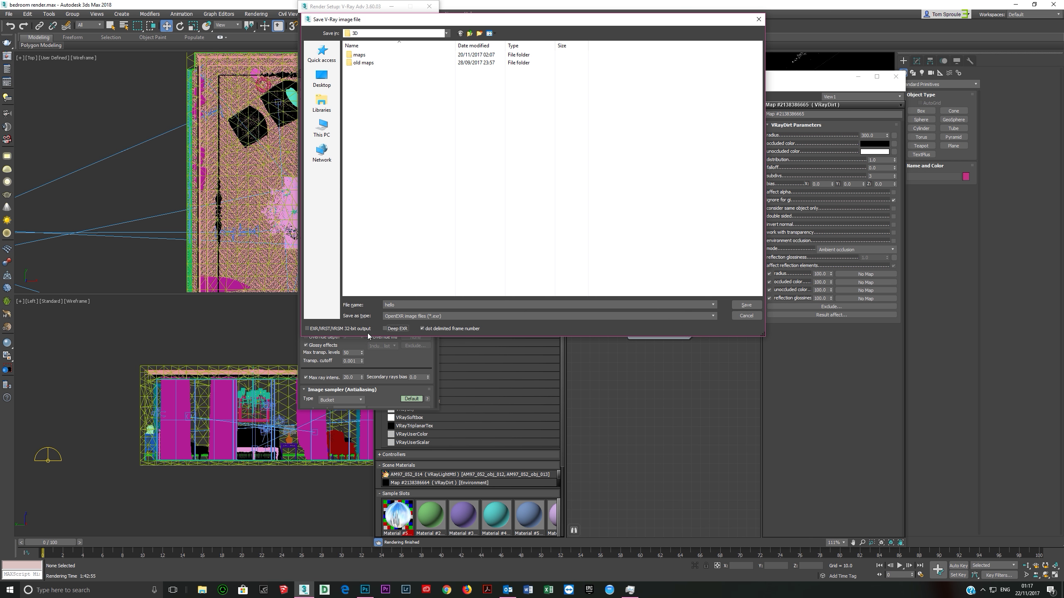
click(327, 329)
click(745, 316)
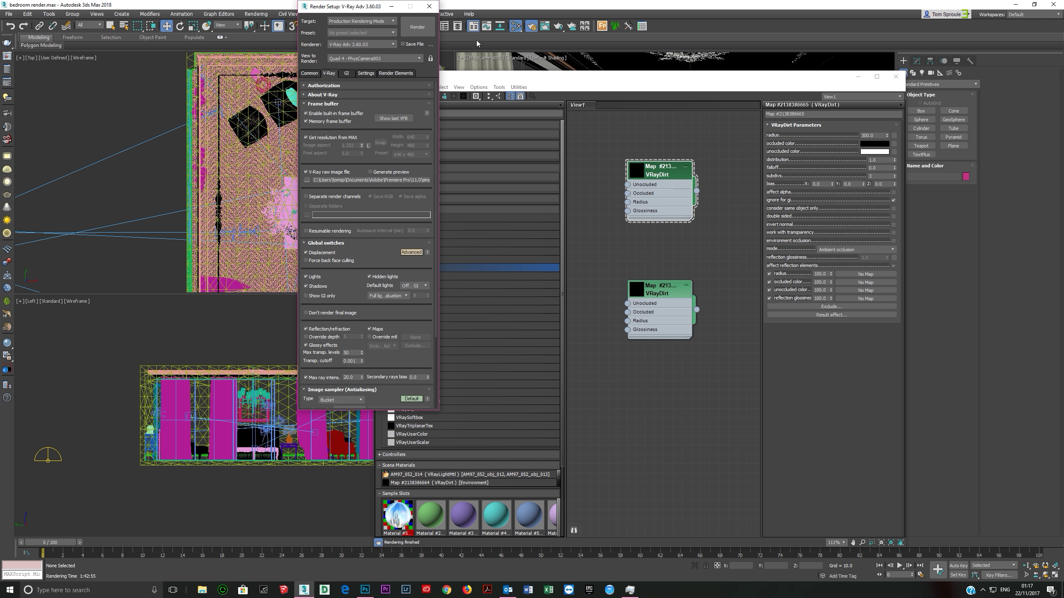
click(429, 6)
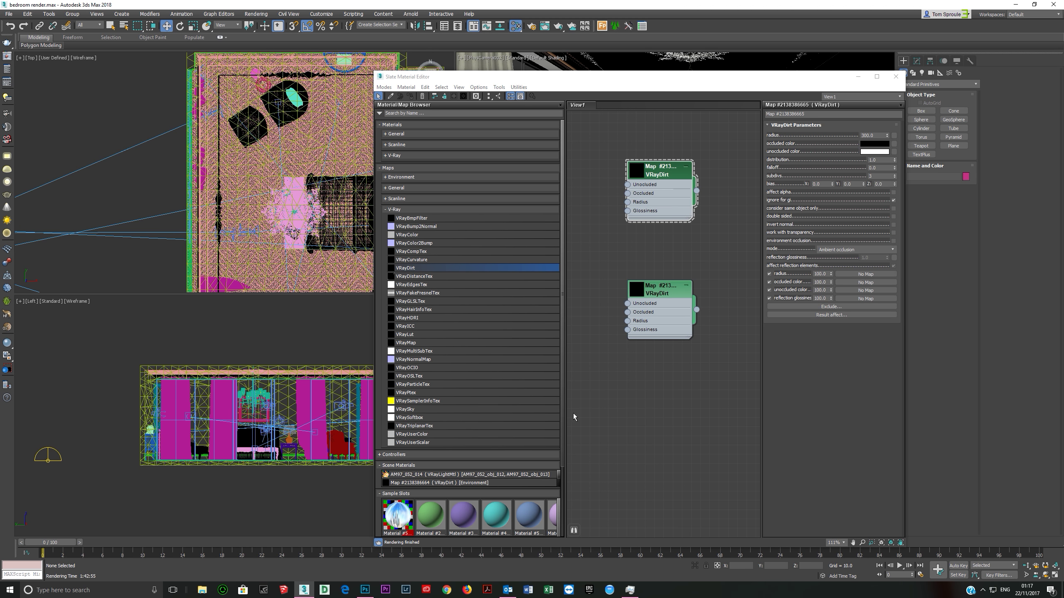
Switch to Firefox, search the web for "pro exr" and open fnord's ProEXR plug-in page.
click(364, 590)
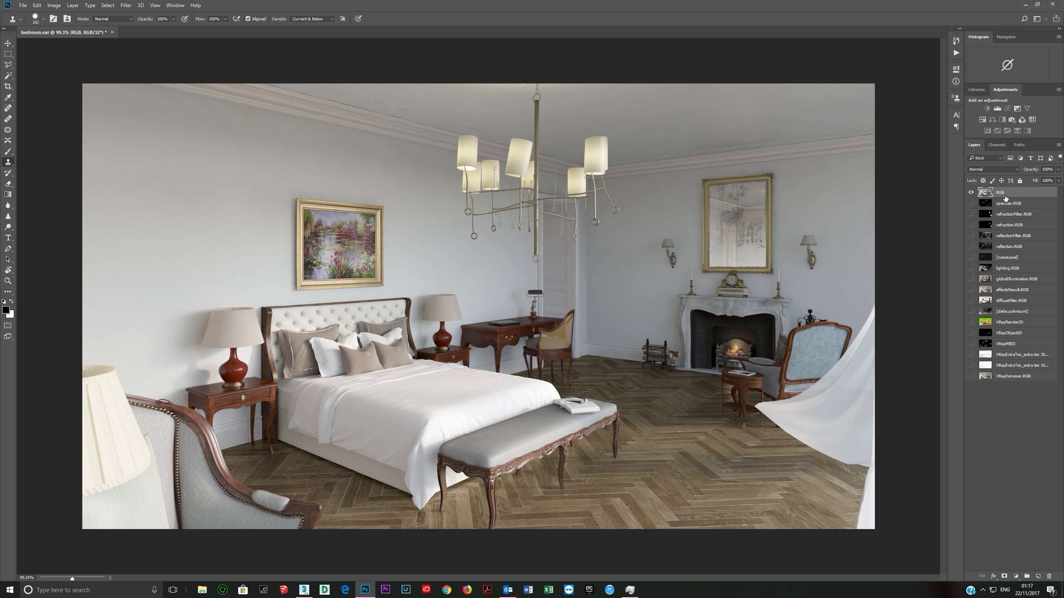
click(467, 590)
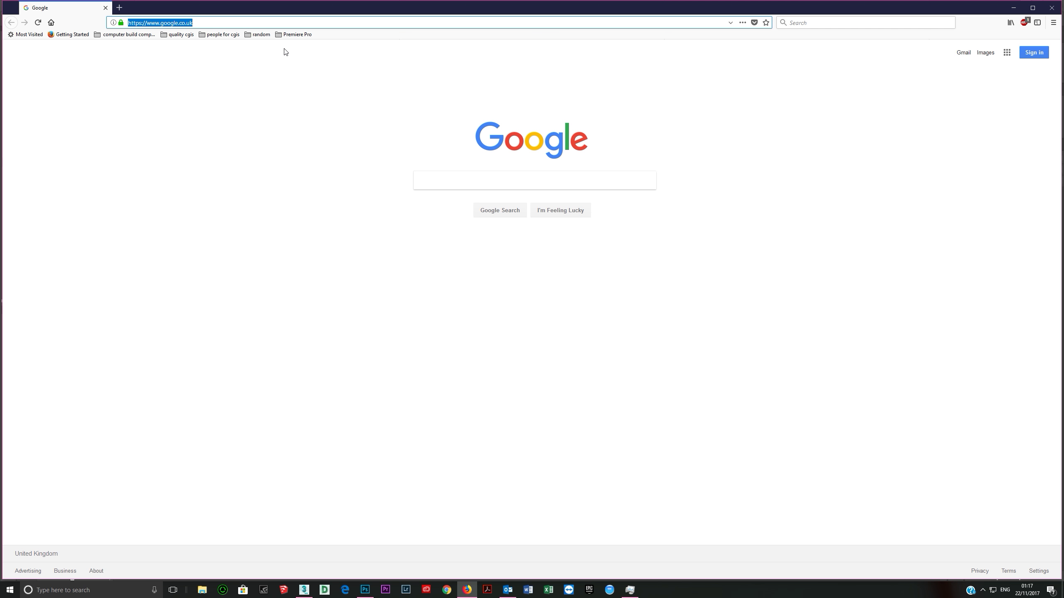
text(pro exr)
key(Return)
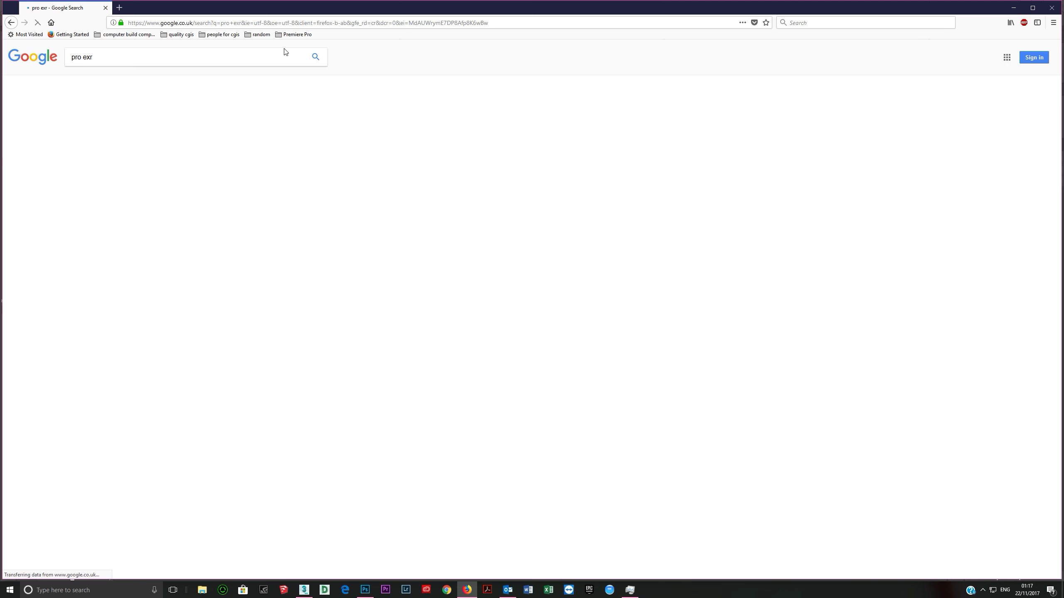
click(90, 121)
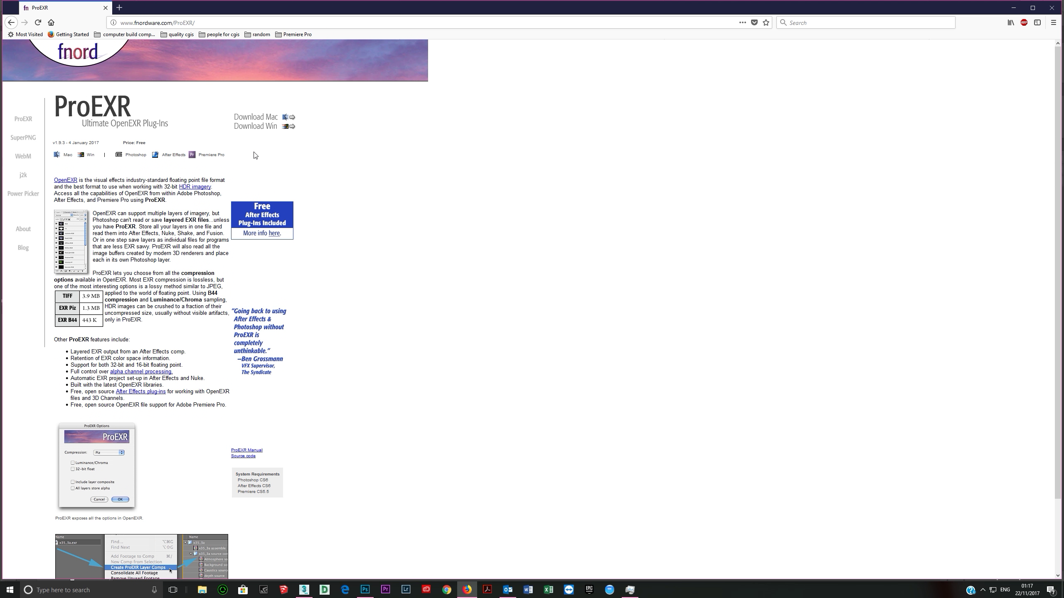
Download the Windows version of the plug-in, saving ProEXR_v1.9.3_win.zip.
scroll(229, 188, down, 3)
scroll(228, 188, up, 3)
click(262, 131)
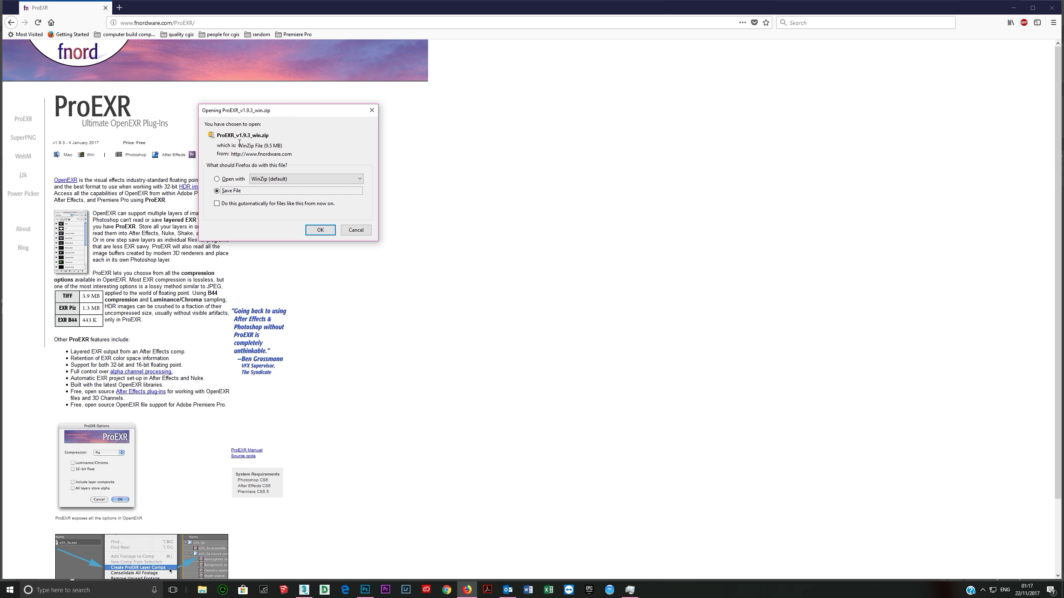
click(320, 231)
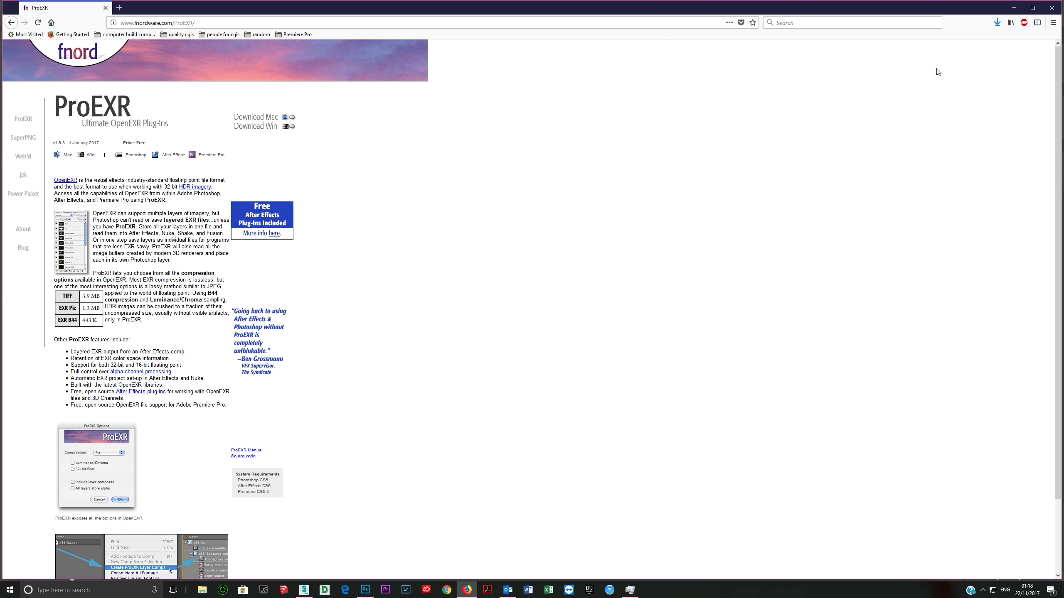
Open the downloaded ProEXR archive in WinZip and select ProEXR.8bi in the 64-bit Photoshop folder.
click(999, 23)
click(929, 45)
click(394, 151)
double_click(394, 151)
double_click(389, 143)
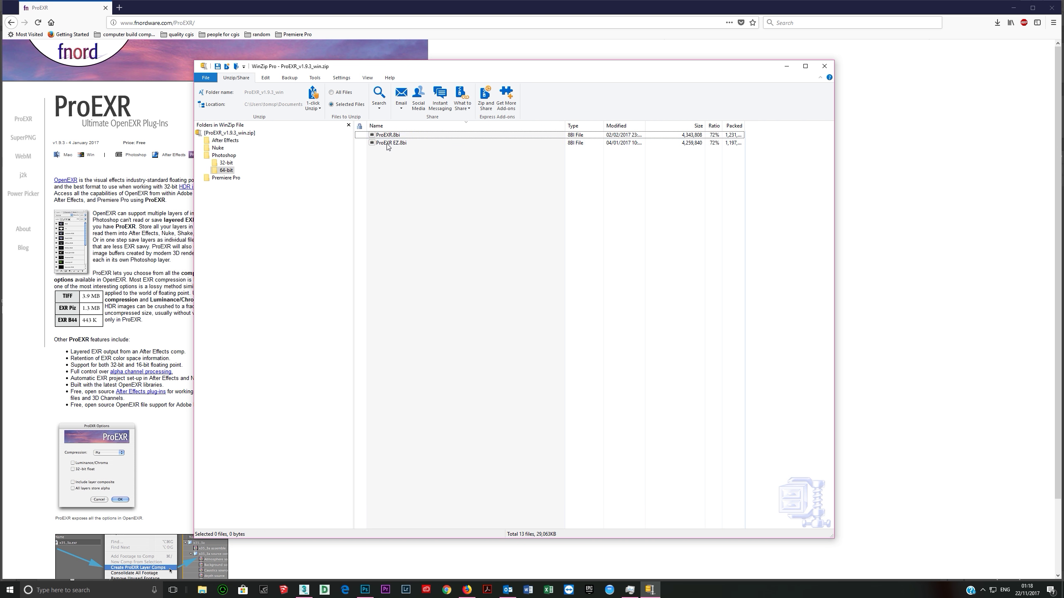
click(391, 144)
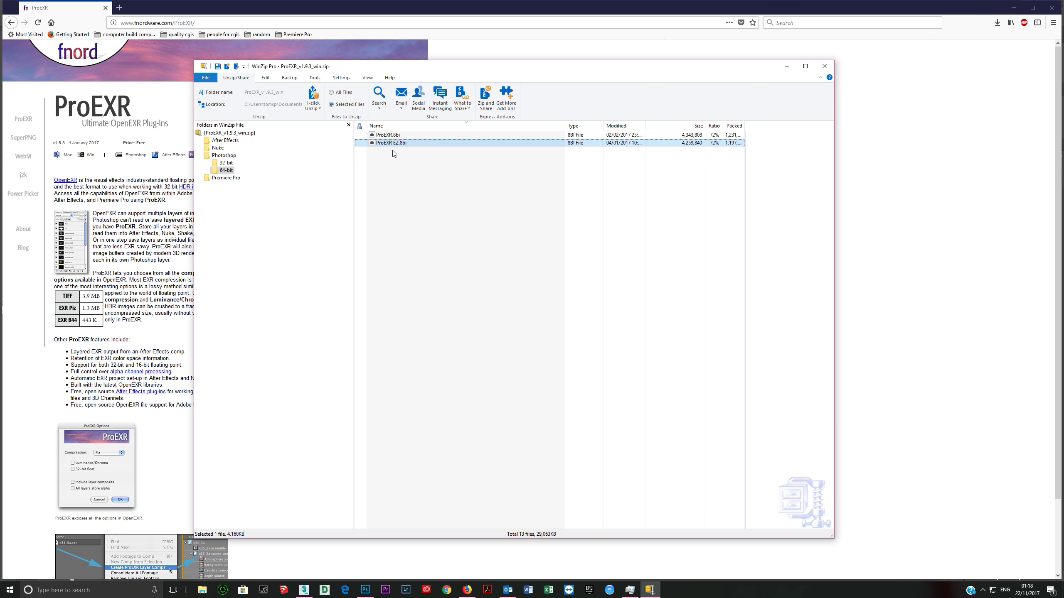
click(389, 138)
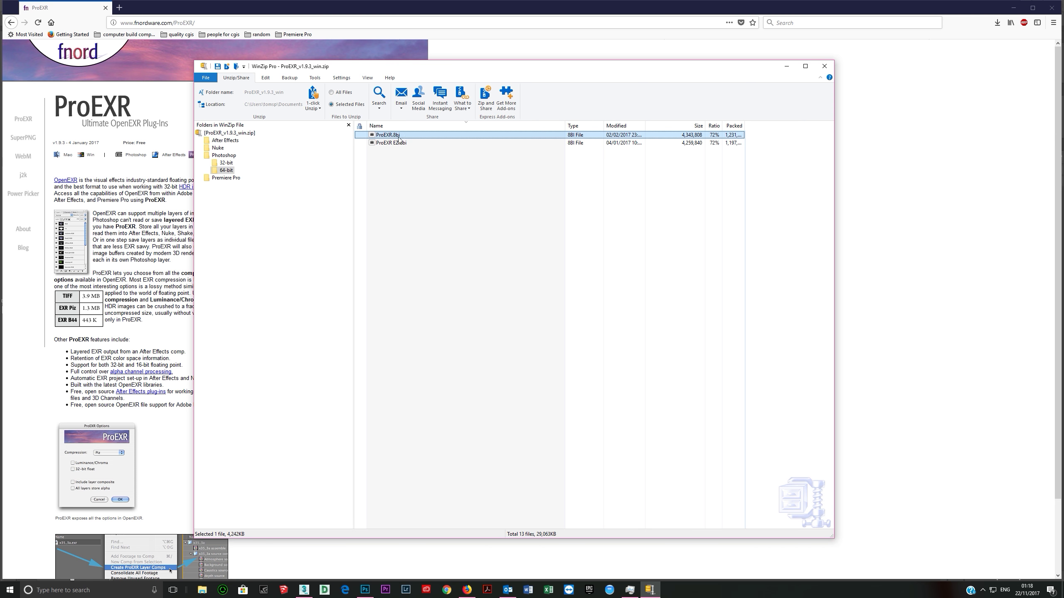
Browse in File Explorer to the Plug-ins folder of Adobe Photoshop CC 2018 under C:\Program Files\Adobe.
click(202, 590)
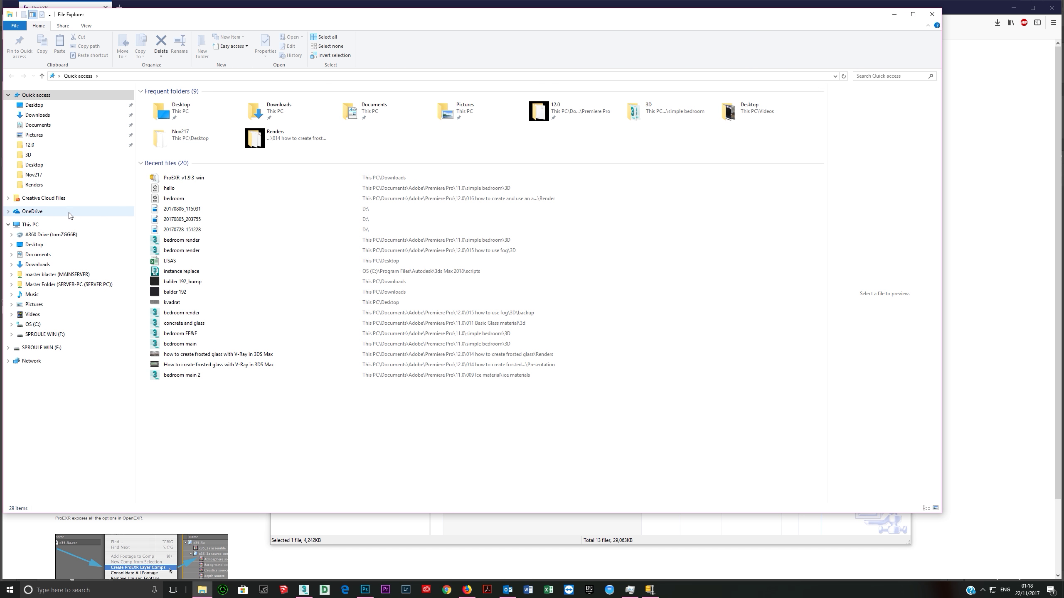
click(30, 225)
click(33, 324)
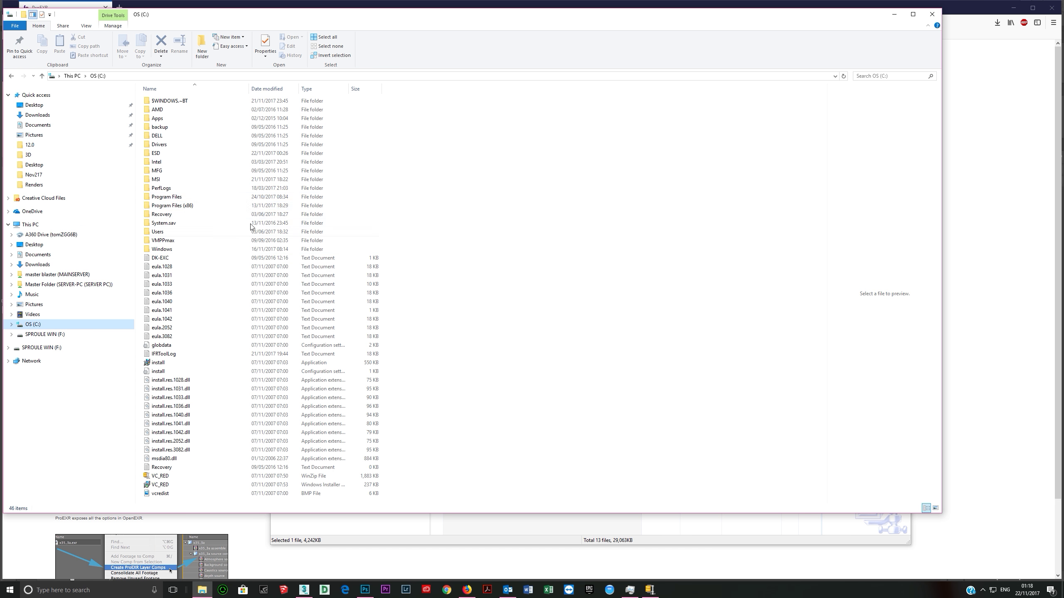
double_click(169, 202)
double_click(159, 101)
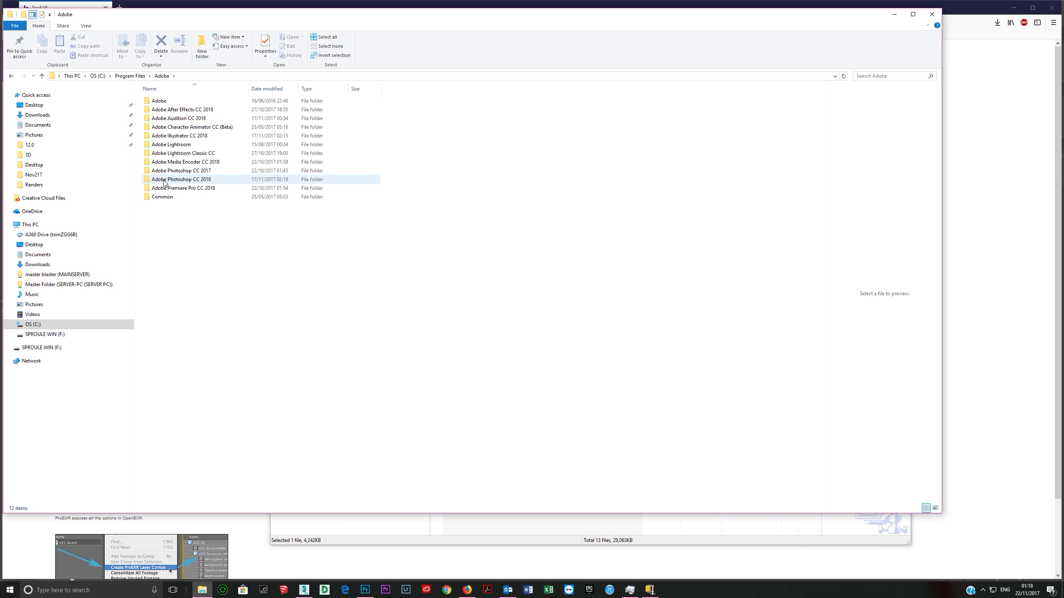
double_click(164, 181)
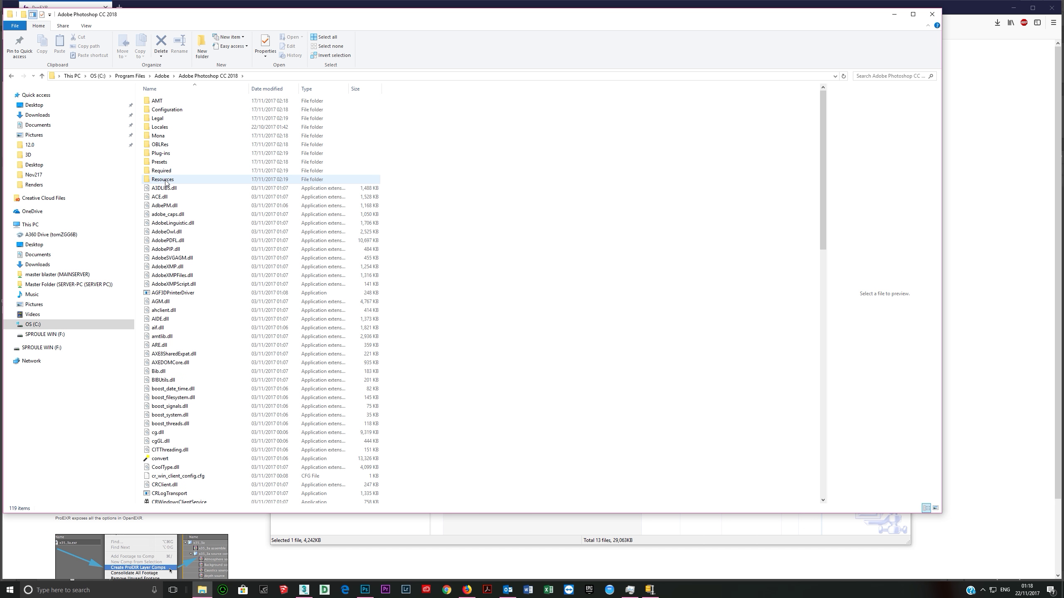
double_click(160, 153)
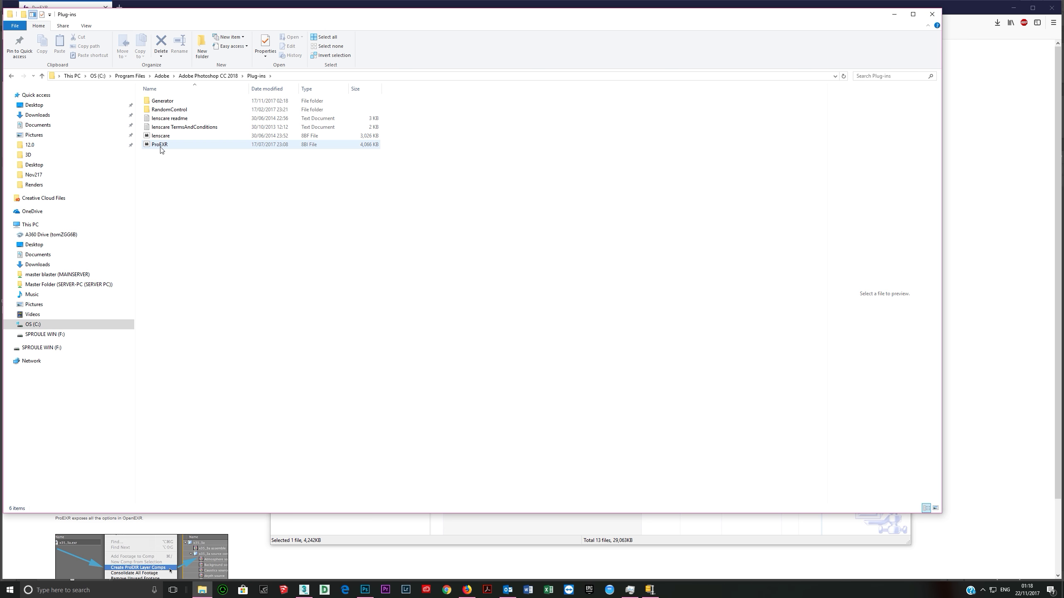
Copy the 64-bit ProEXR.8bi file from the WinZip archive into the Photoshop CC 2018 Plug-ins folder.
click(1025, 158)
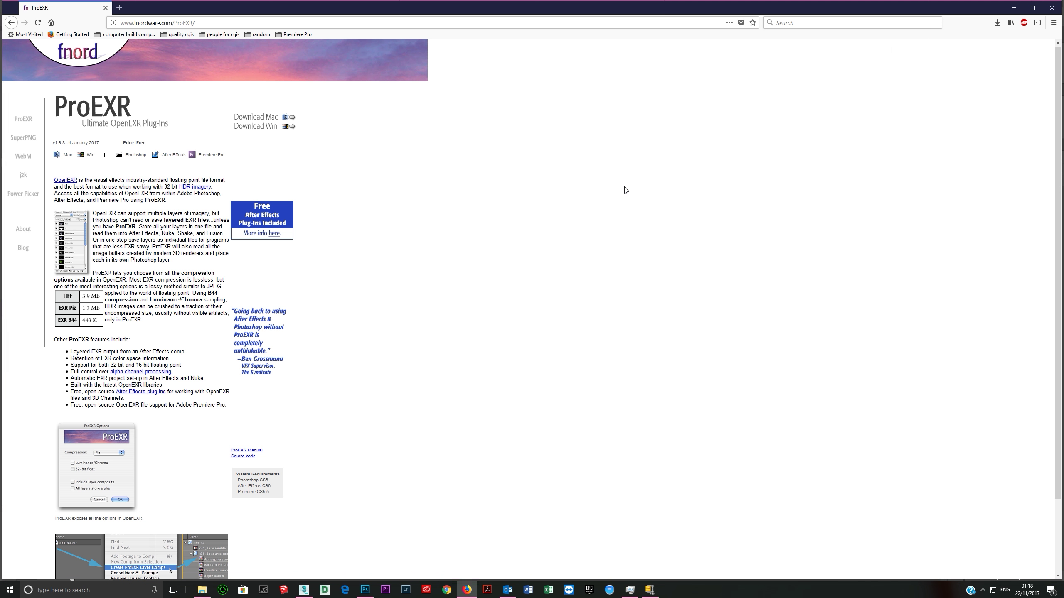
key(alt+Tab)
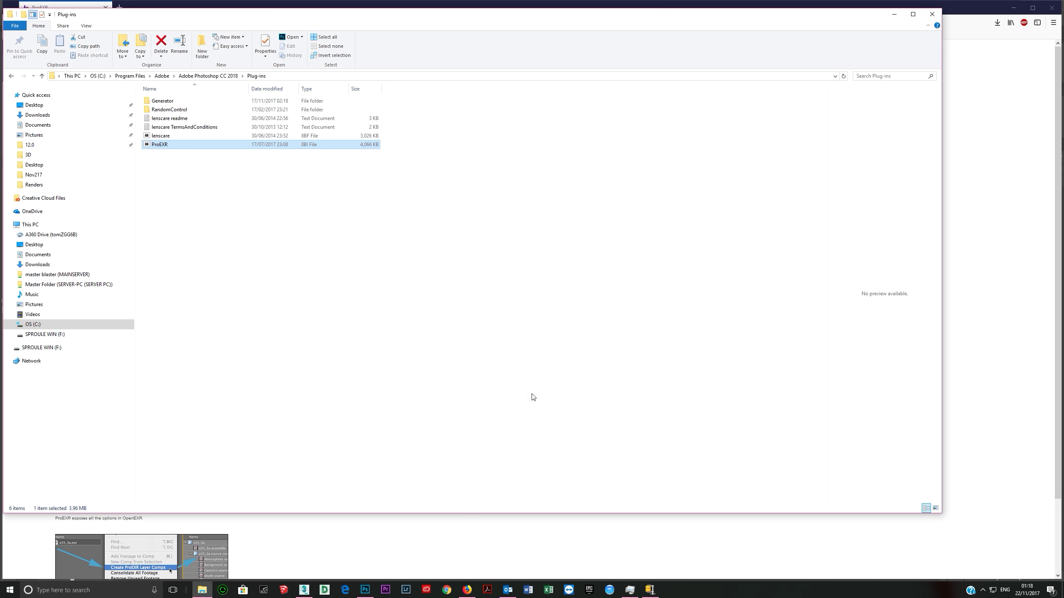
click(650, 591)
drag(465, 145, 207, 221)
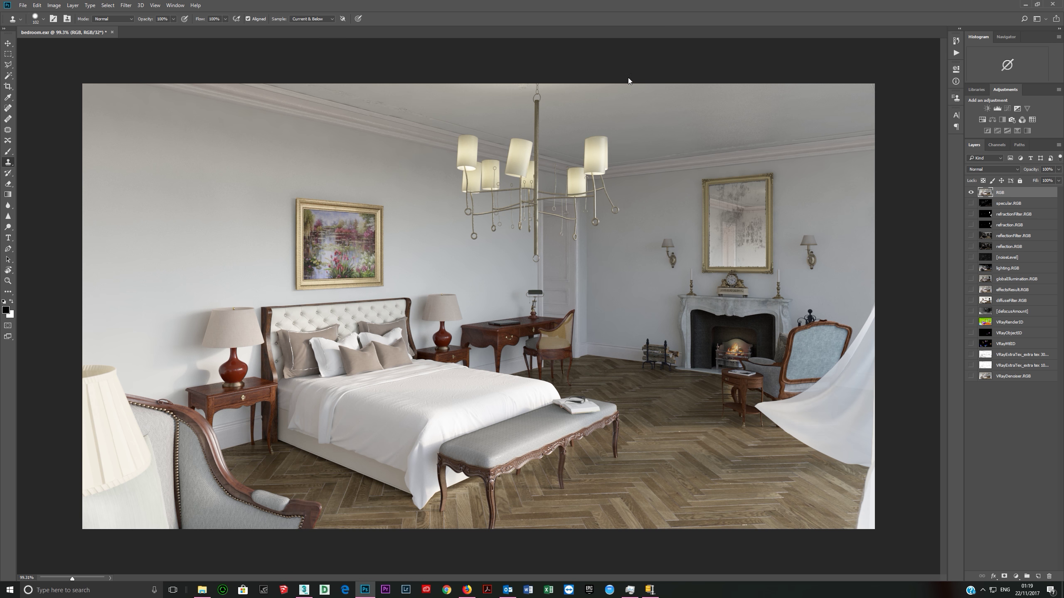
Convert the bedroom image in Photoshop to 16 Bits/Channel while keeping its layers separate.
click(54, 5)
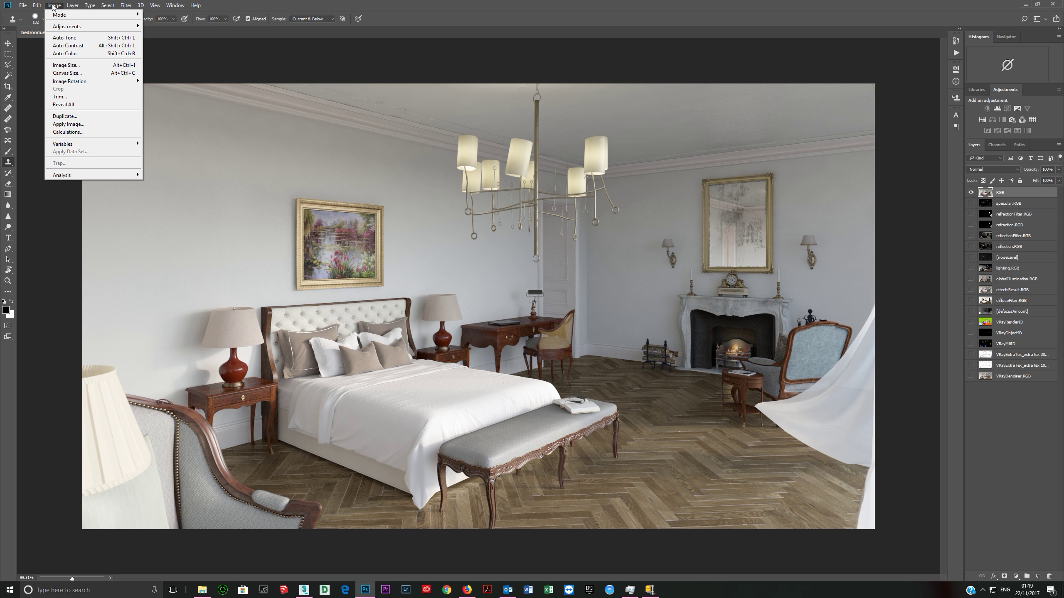
mouse_move(69, 15)
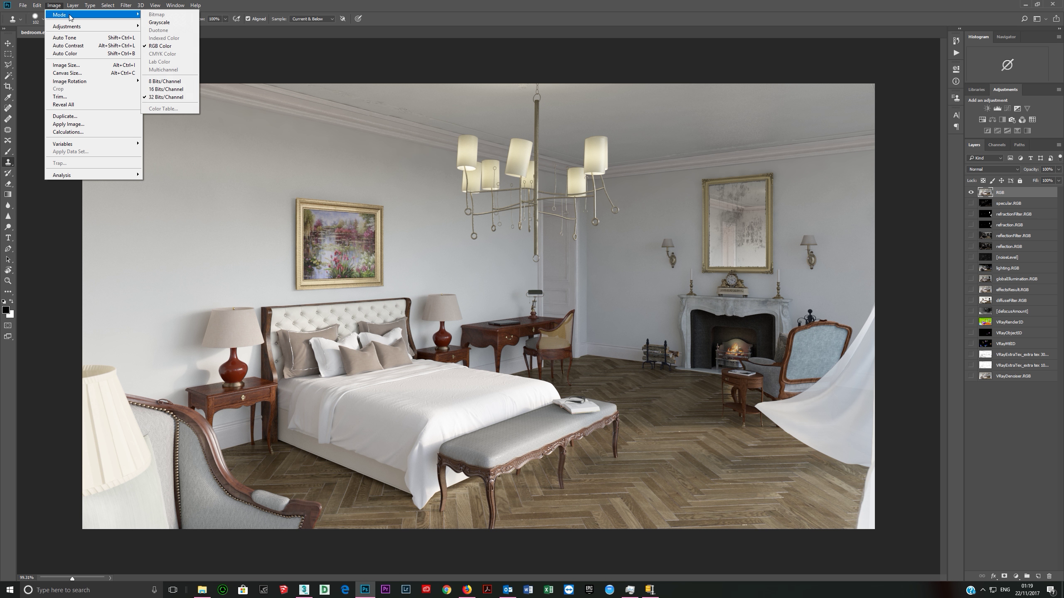
click(153, 90)
click(566, 218)
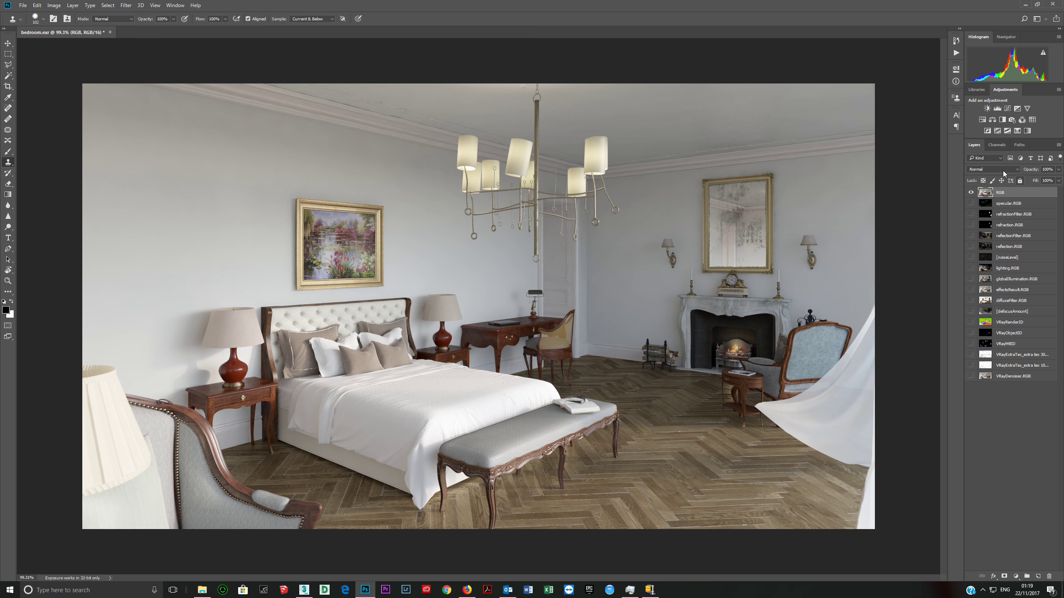
Group every render pass except RGB into a folder named helps and place it above the RGB layer.
click(1009, 203)
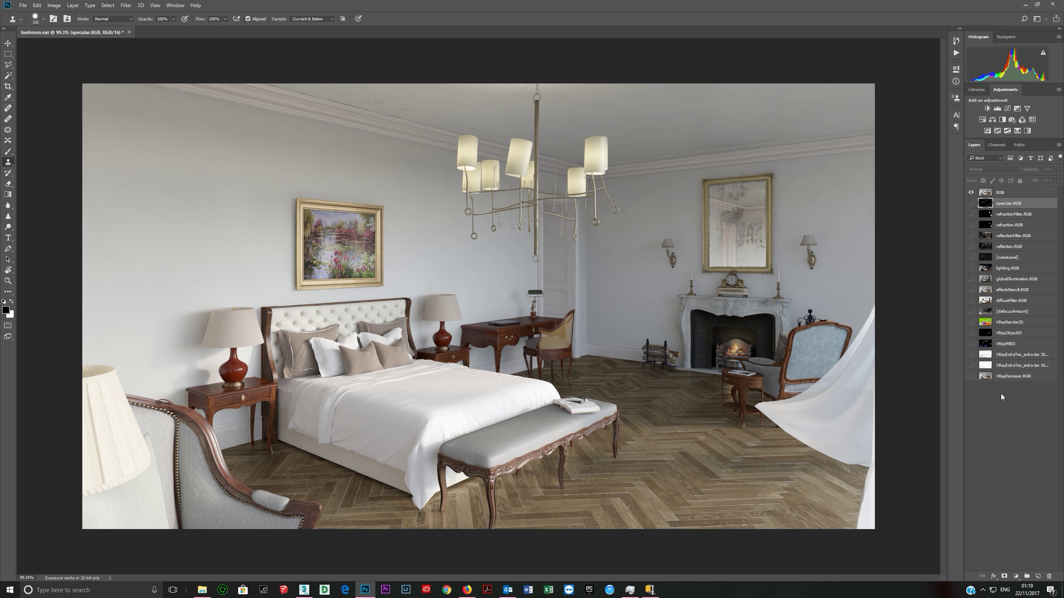
shift+click(1008, 377)
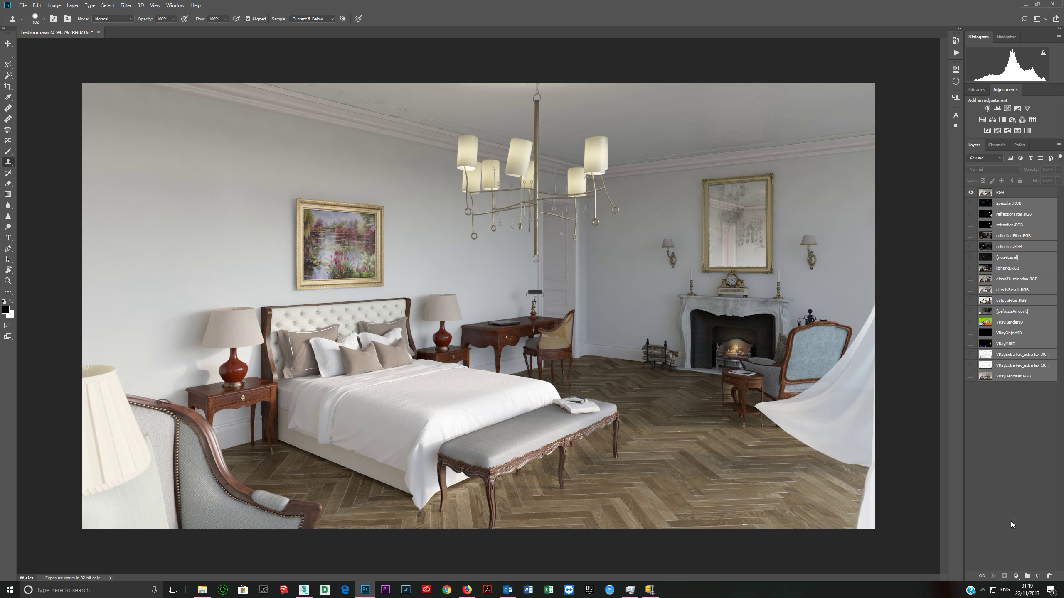
click(1025, 576)
double_click(1002, 203)
text(helps)
key(Return)
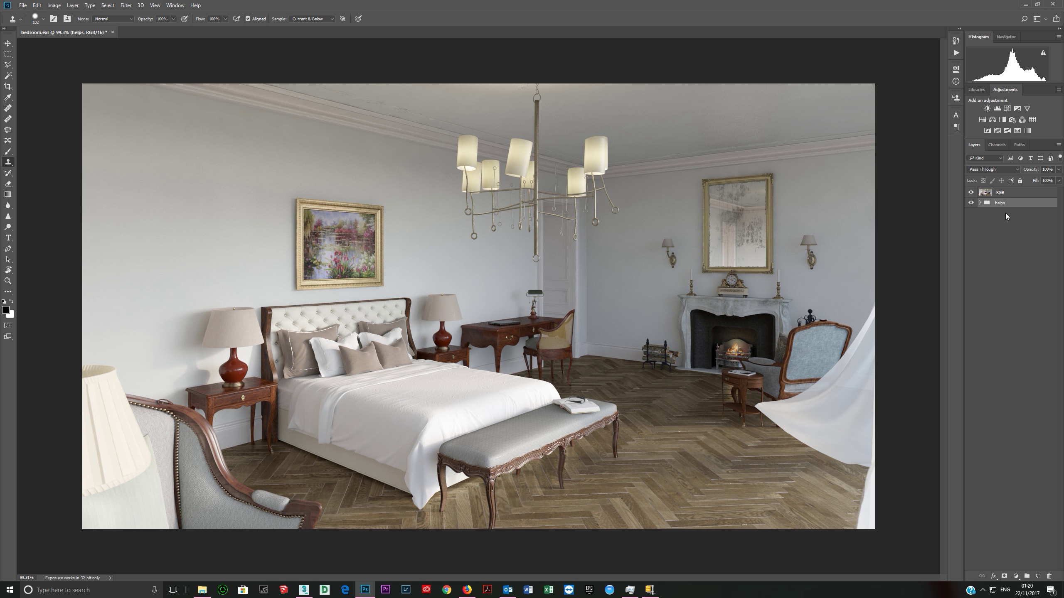
click(979, 202)
drag(970, 213, 997, 188)
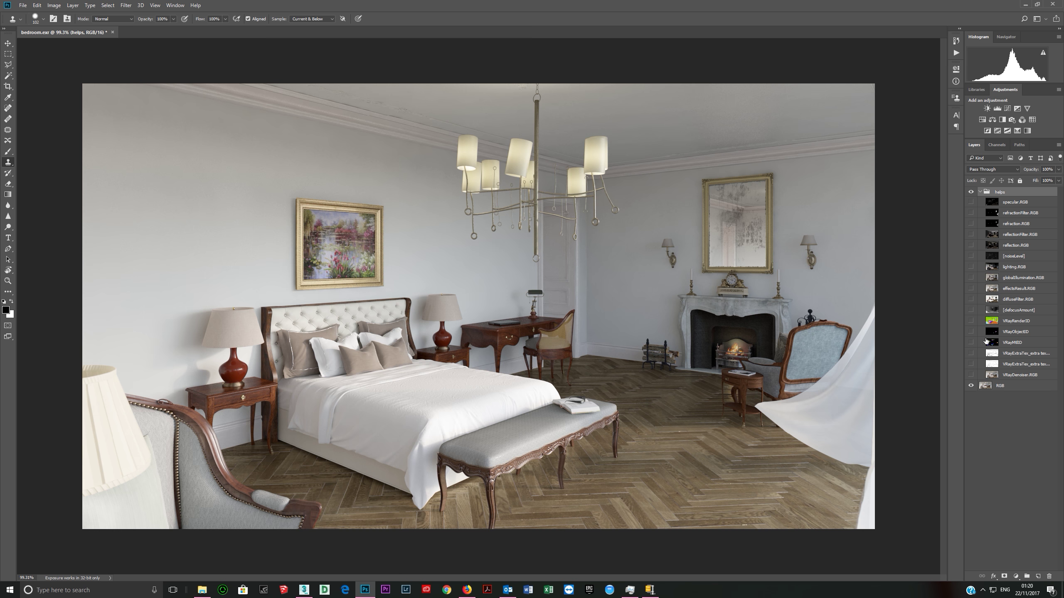
Add a Curves adjustment directly above the RGB layer, raise the midtones to brighten the image, and toggle it to compare.
click(1001, 389)
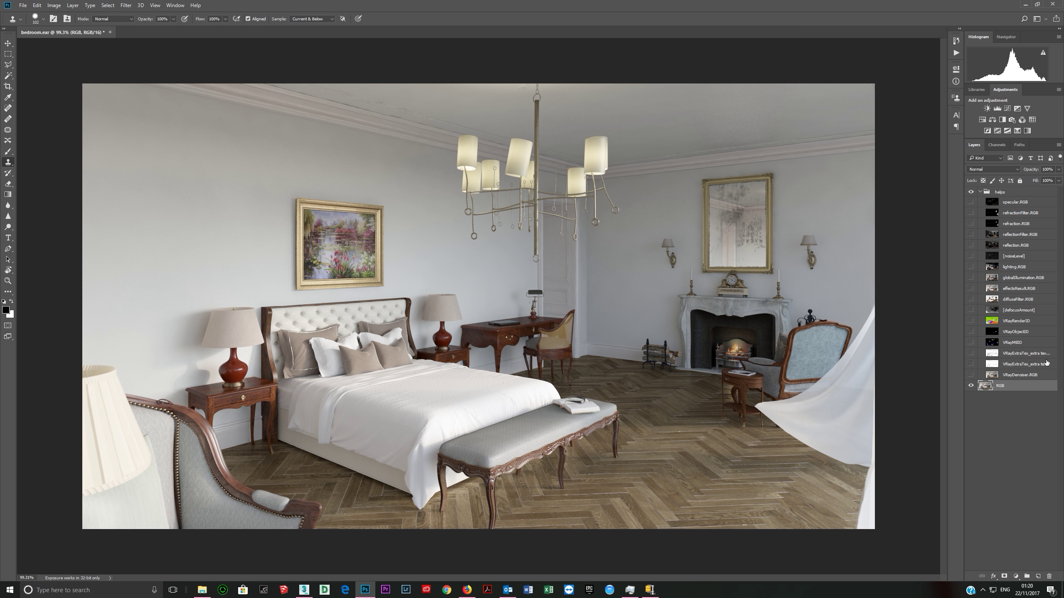
click(1007, 109)
drag(906, 140, 907, 134)
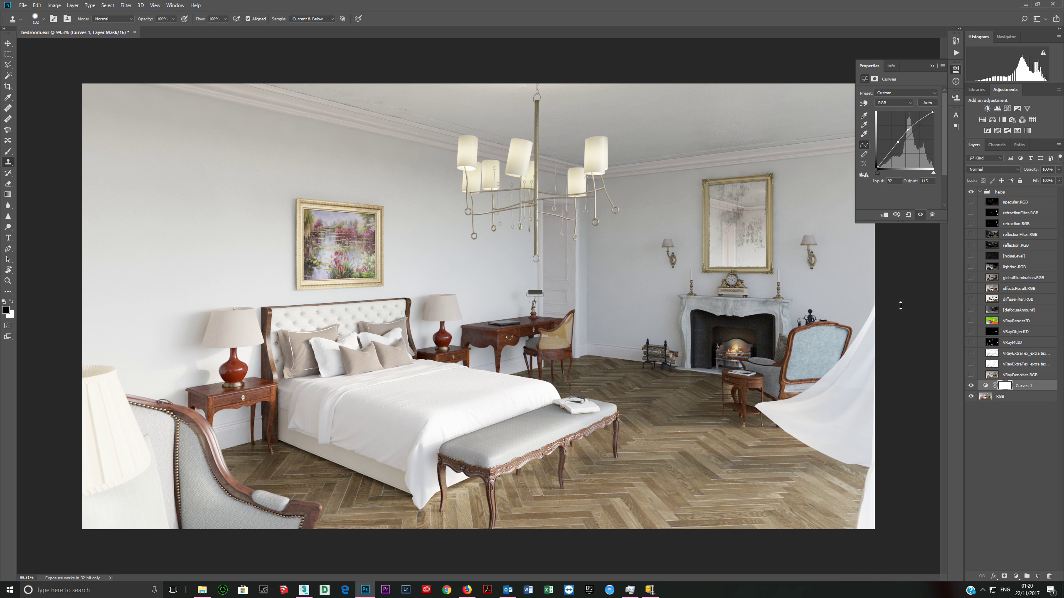
click(971, 385)
click(971, 385)
click(971, 386)
Add an Exposure adjustment above Curves 1 with exposure +0.15, offset -0.0114 and gamma correction 1.16.
click(1018, 108)
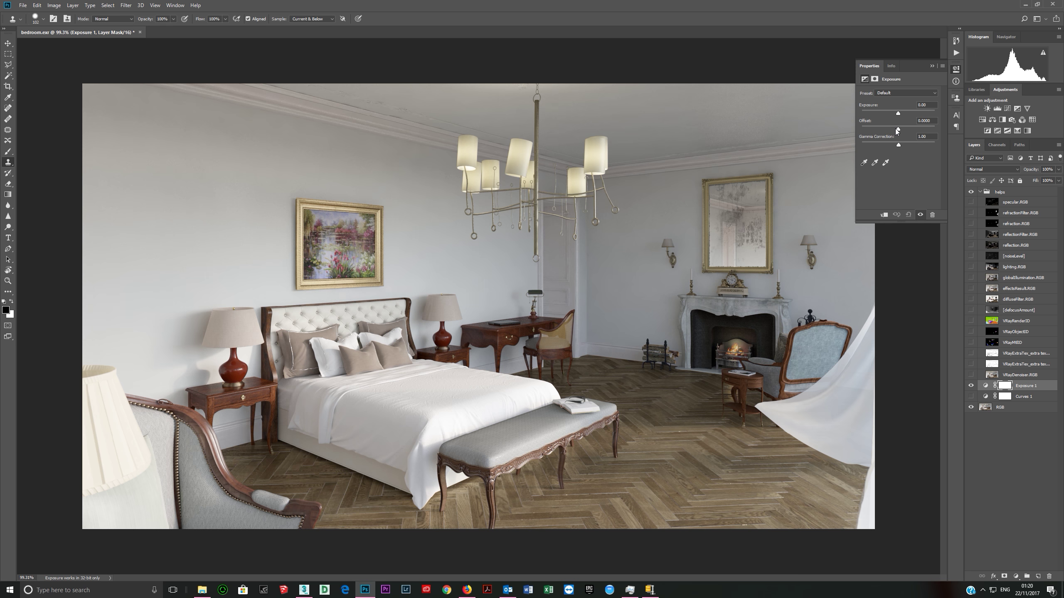
click(895, 128)
drag(896, 128, 898, 129)
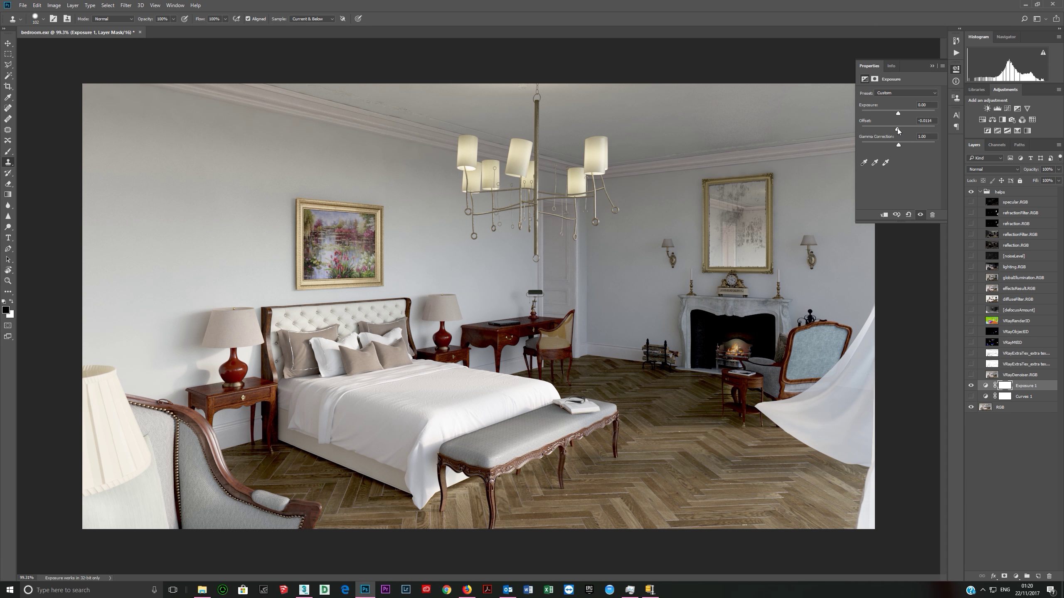
click(897, 144)
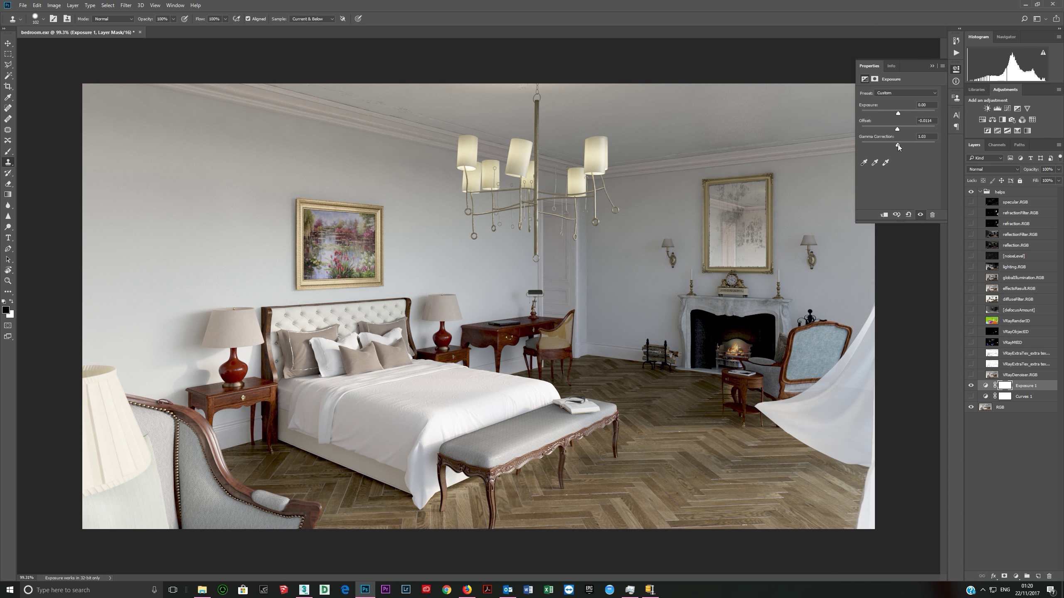
drag(899, 113, 898, 113)
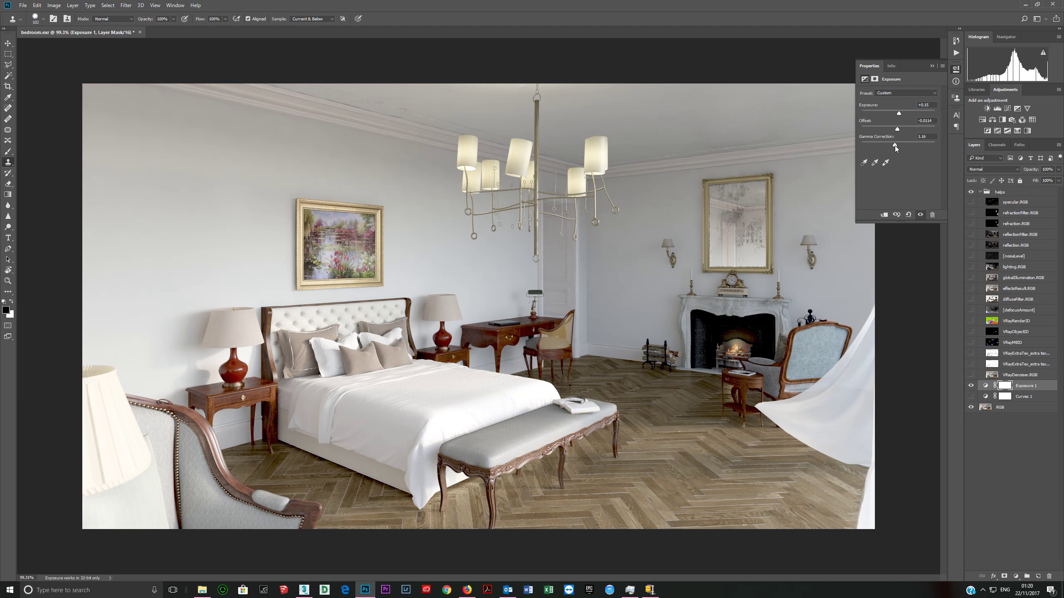
Hide the Exposure 1 adjustment and show Curves 1 instead, comparing the image with and without the curve.
click(971, 385)
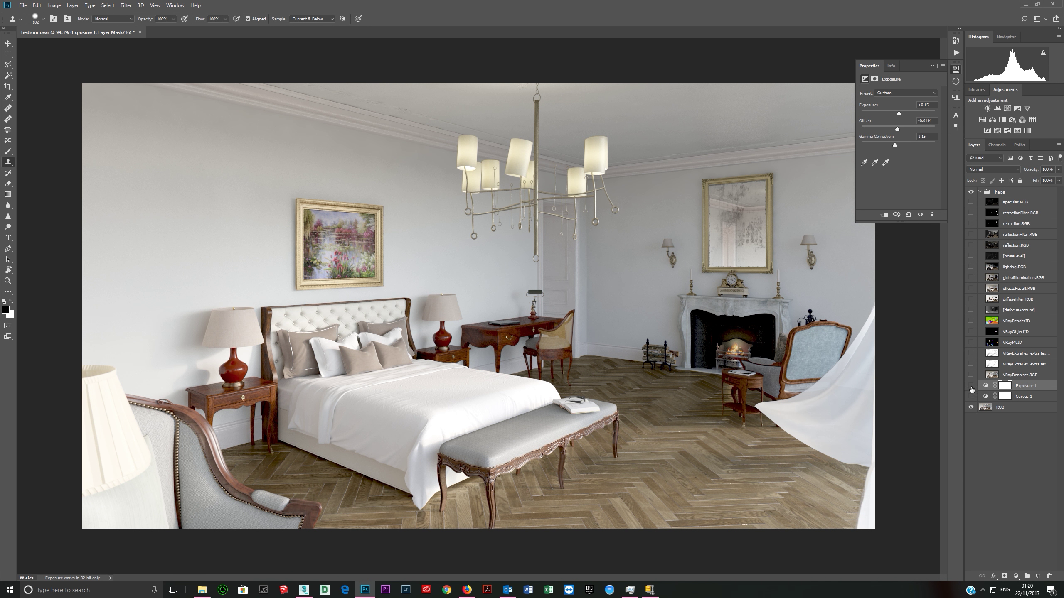
click(970, 398)
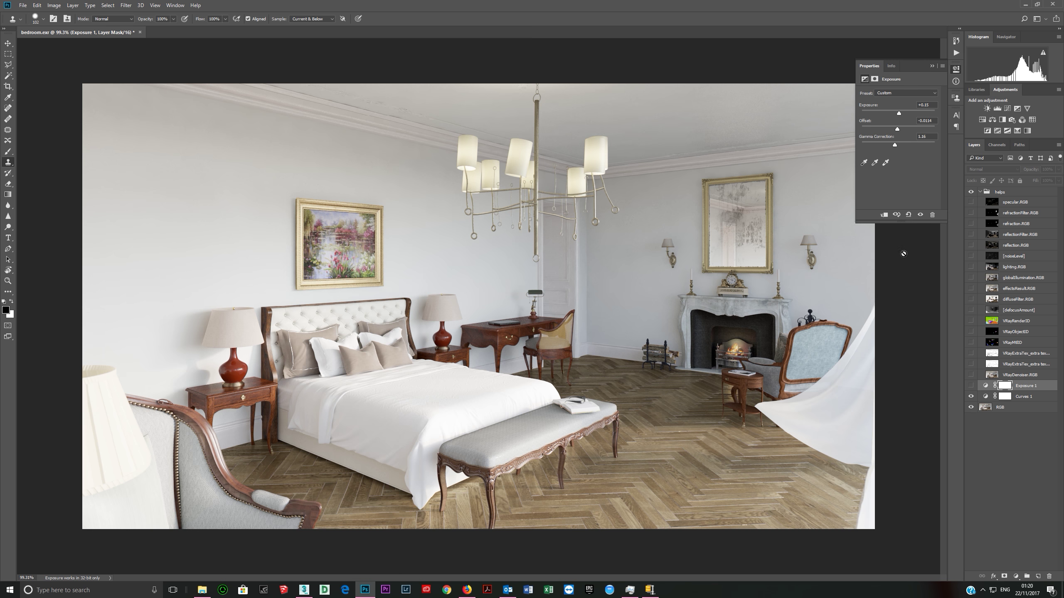
click(970, 396)
click(971, 396)
click(932, 65)
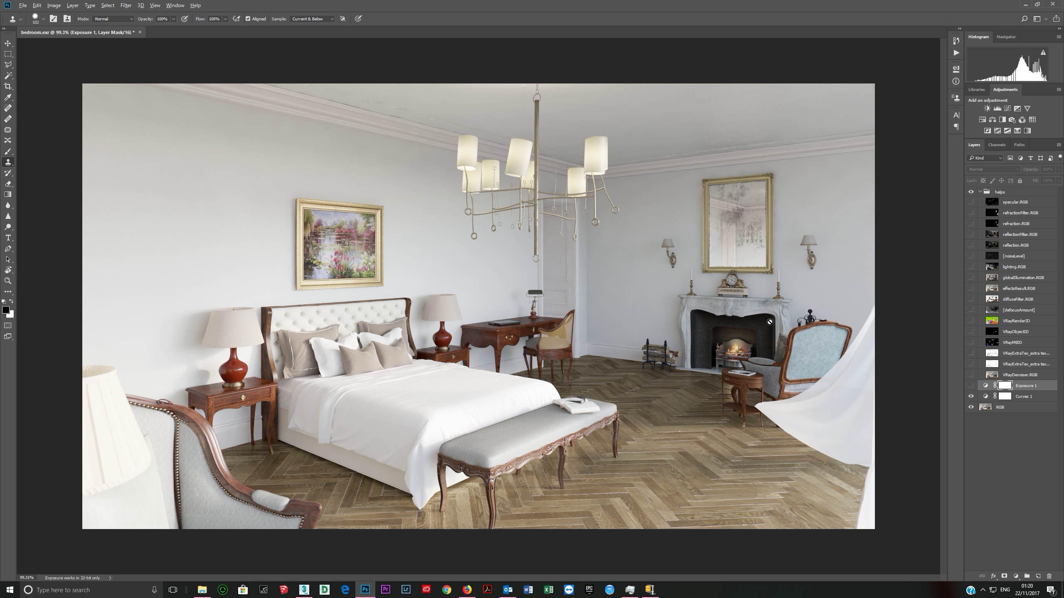
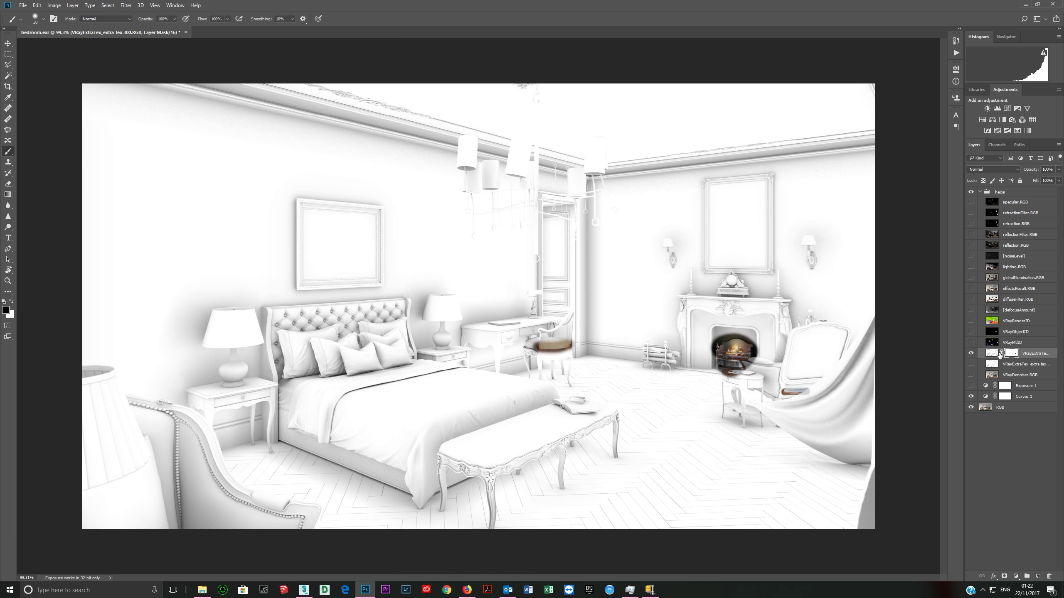
Paint black over the chandelier lampshades on the layer mask of VRayExtraTex_extra tex 300, and hide that layer.
mouse_move(457, 169)
mouse_down()
mouse_move(472, 169)
mouse_move(486, 192)
mouse_move(529, 179)
mouse_move(525, 190)
mouse_move(553, 197)
mouse_move(602, 173)
mouse_move(573, 195)
mouse_move(587, 197)
mouse_move(594, 145)
mouse_up()
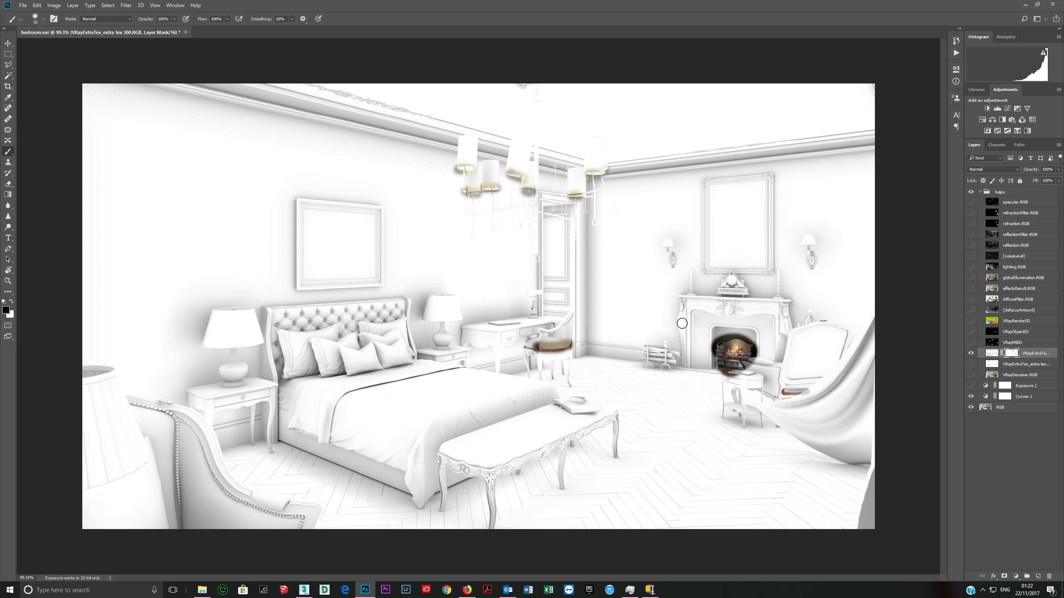
click(970, 353)
click(972, 355)
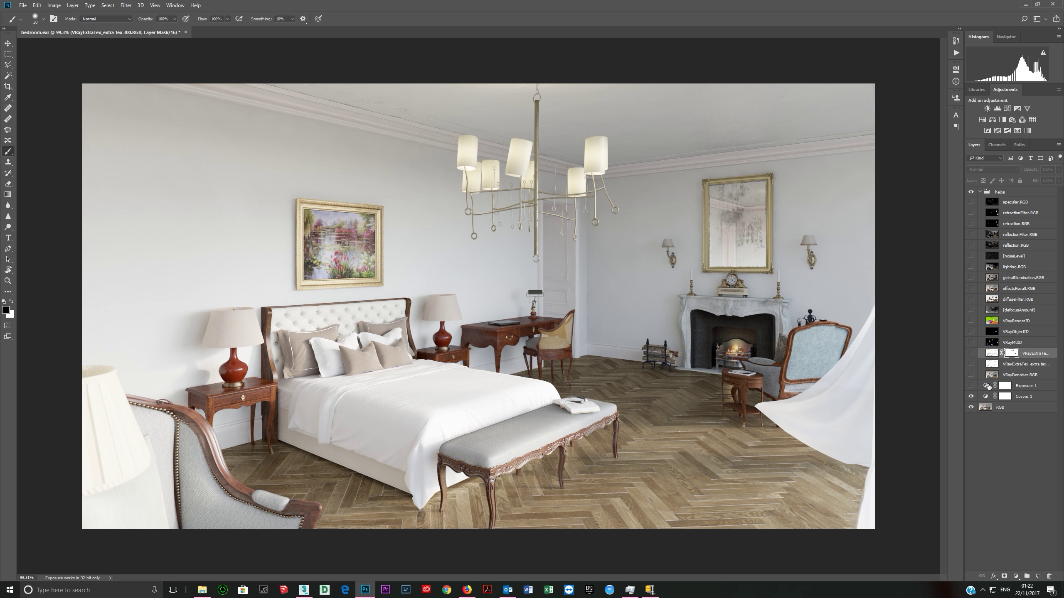
Delete the old Exposure adjustment and add a fresh one with default settings above Curves 1.
click(989, 387)
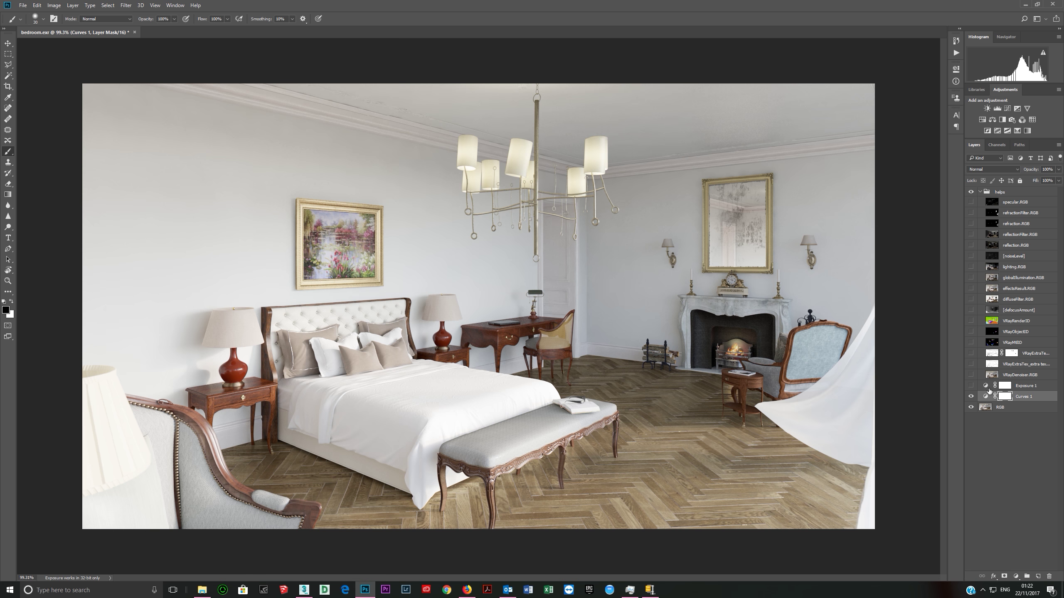
click(1049, 577)
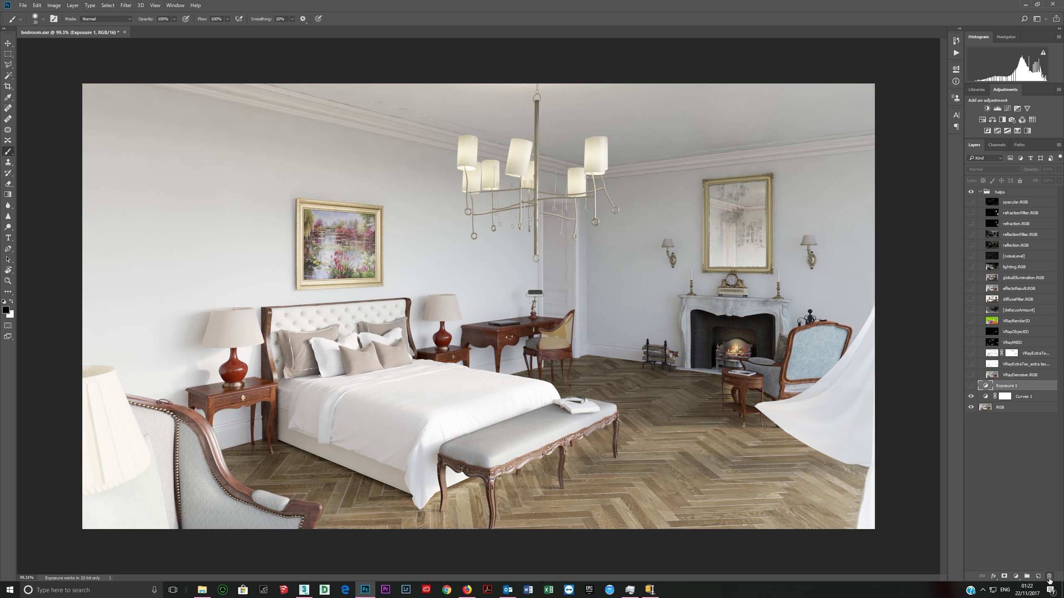
click(1017, 109)
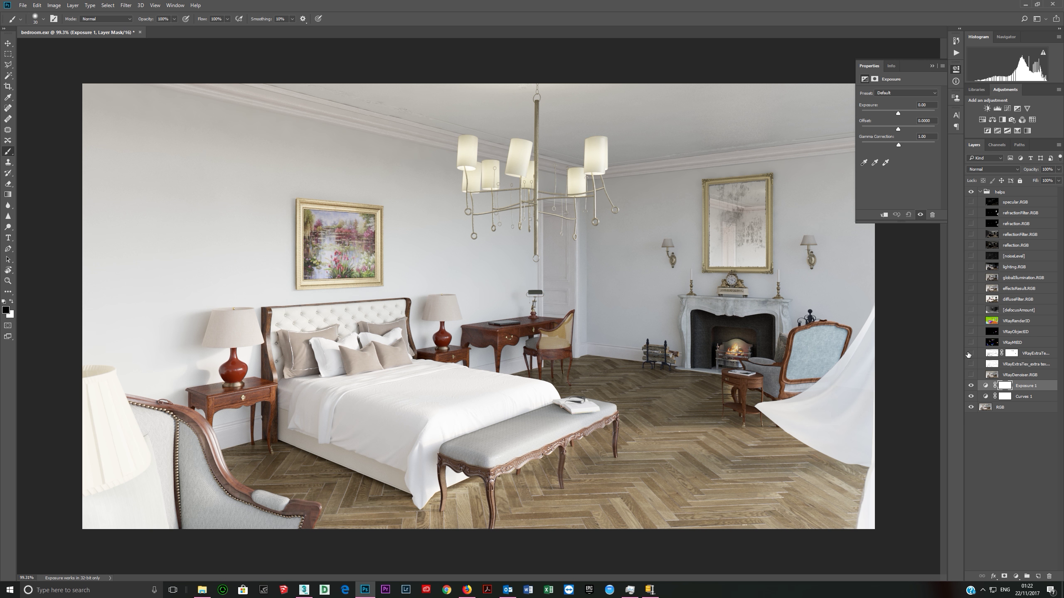
Copy the whole VRayExtraTex_extra tex 300 ambient occlusion image into the Exposure 1 layer mask and invert the mask.
click(970, 353)
click(991, 355)
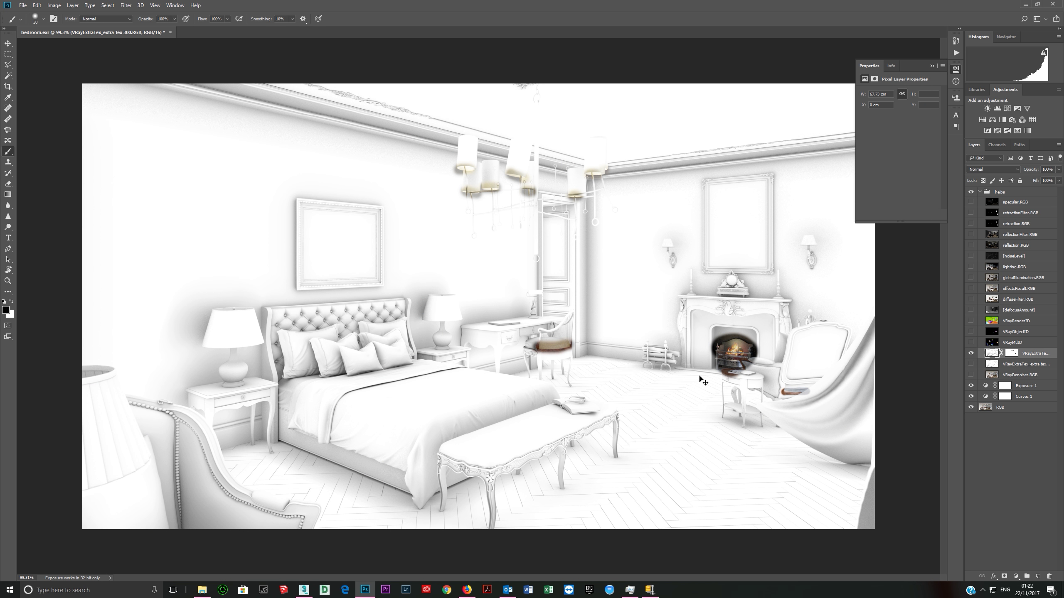
key(ctrl+a)
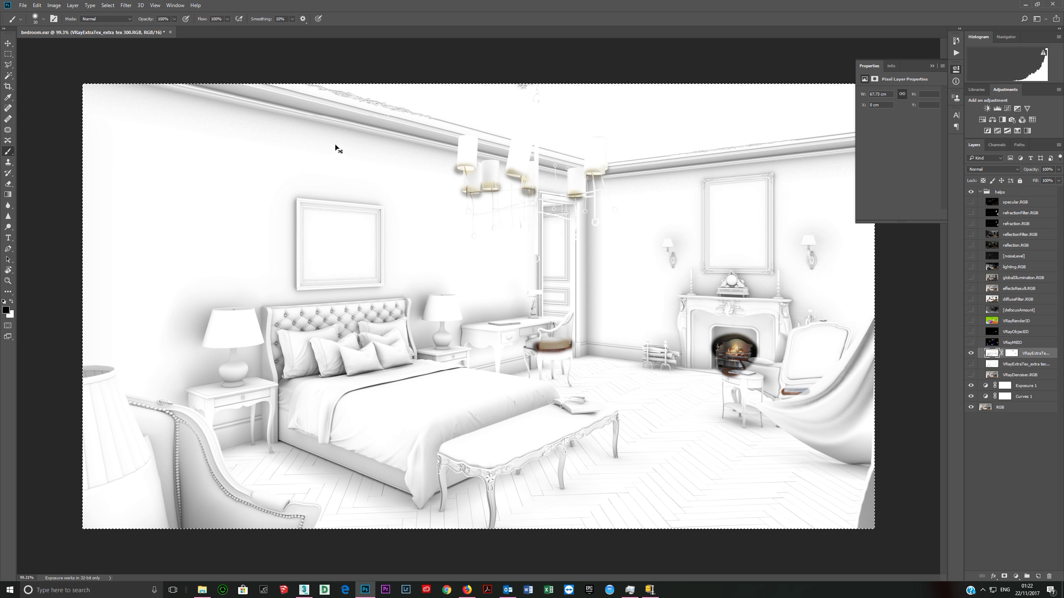
alt+click(1006, 388)
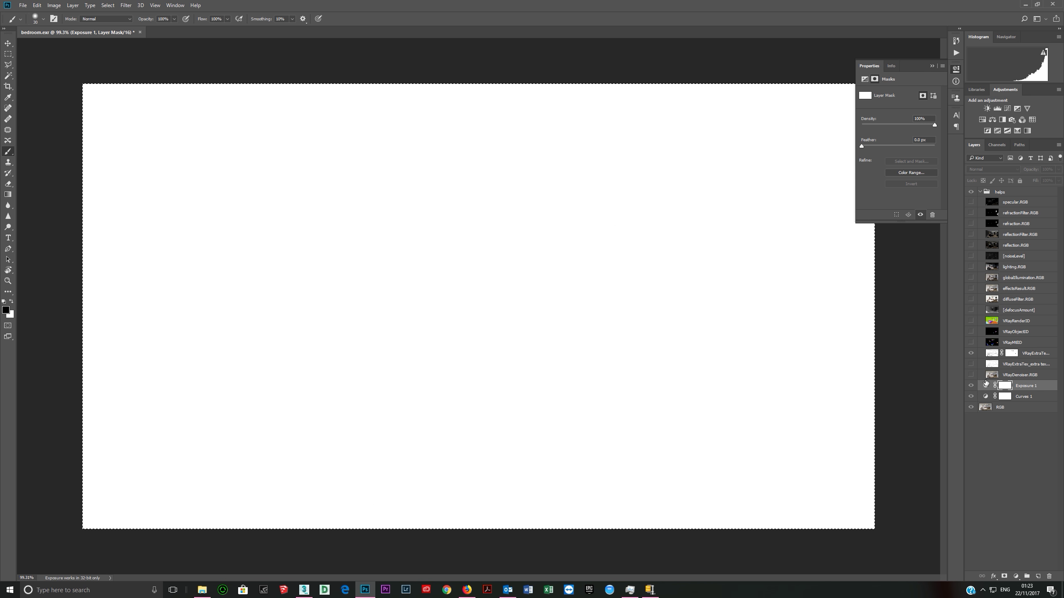
key(ctrl+v)
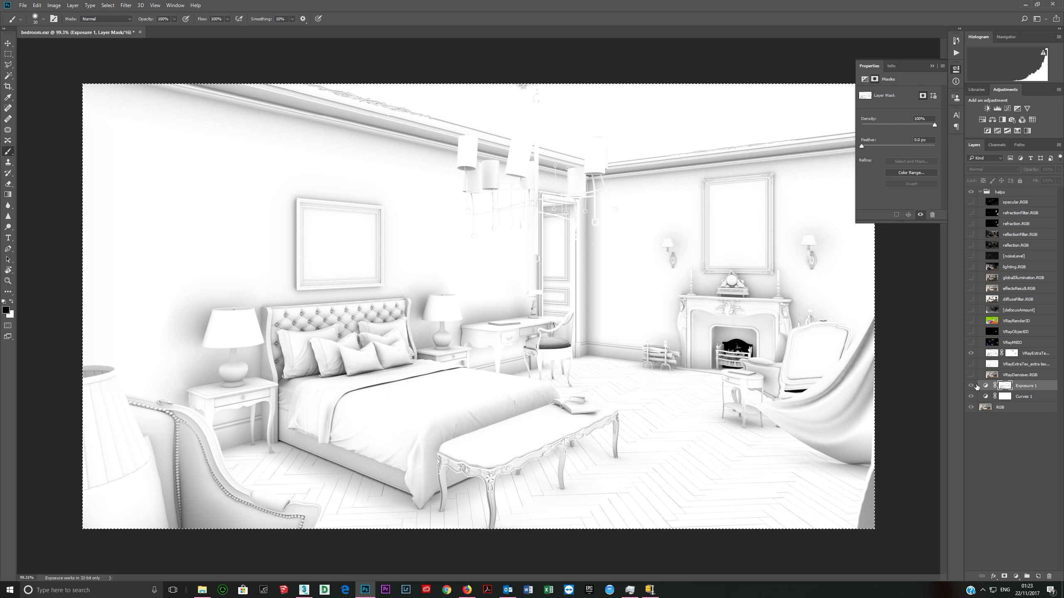
key(ctrl+i)
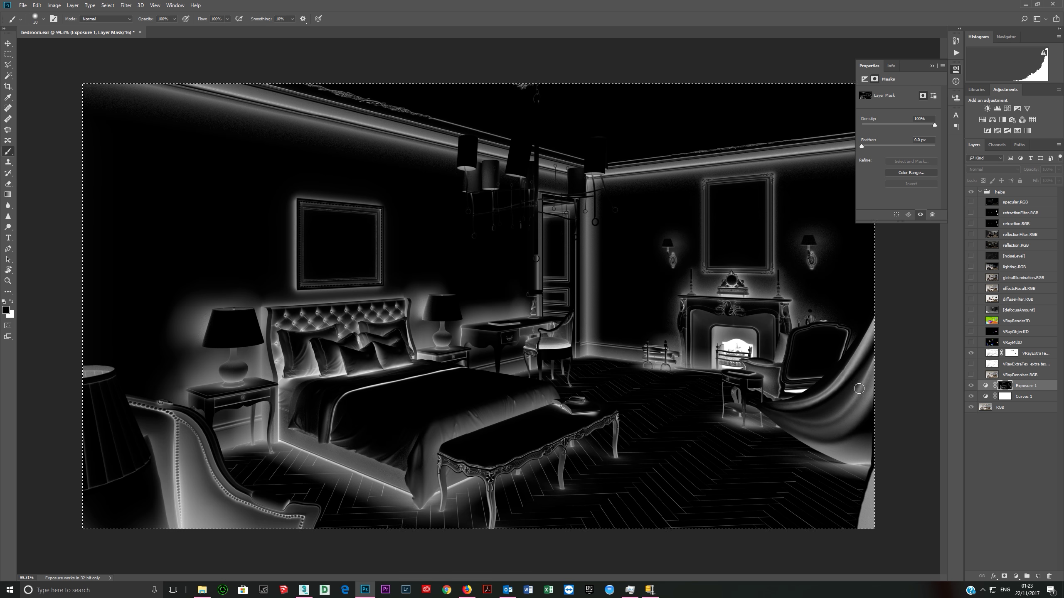
Hide the ambient occlusion layer, clear the selection, and set Exposure 1 to offset -0.0227 and gamma correction 0.82.
click(986, 386)
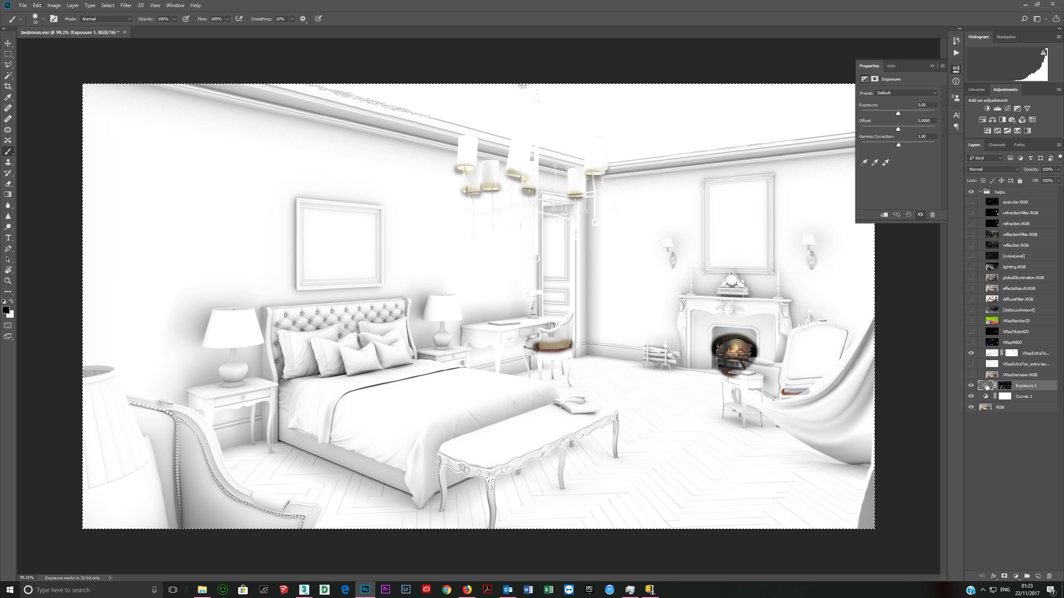
click(971, 353)
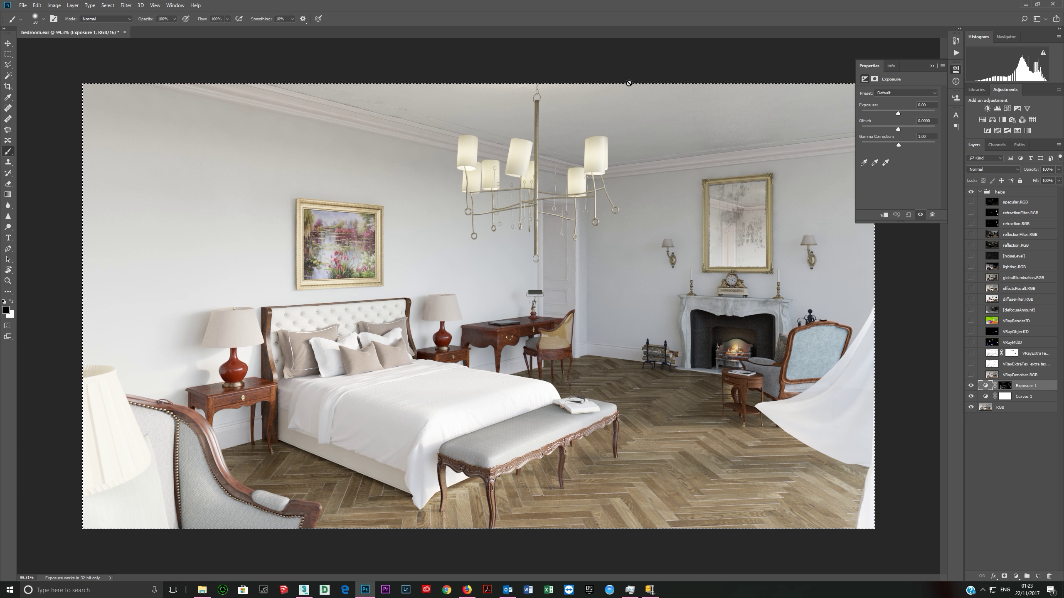
key(ctrl+d)
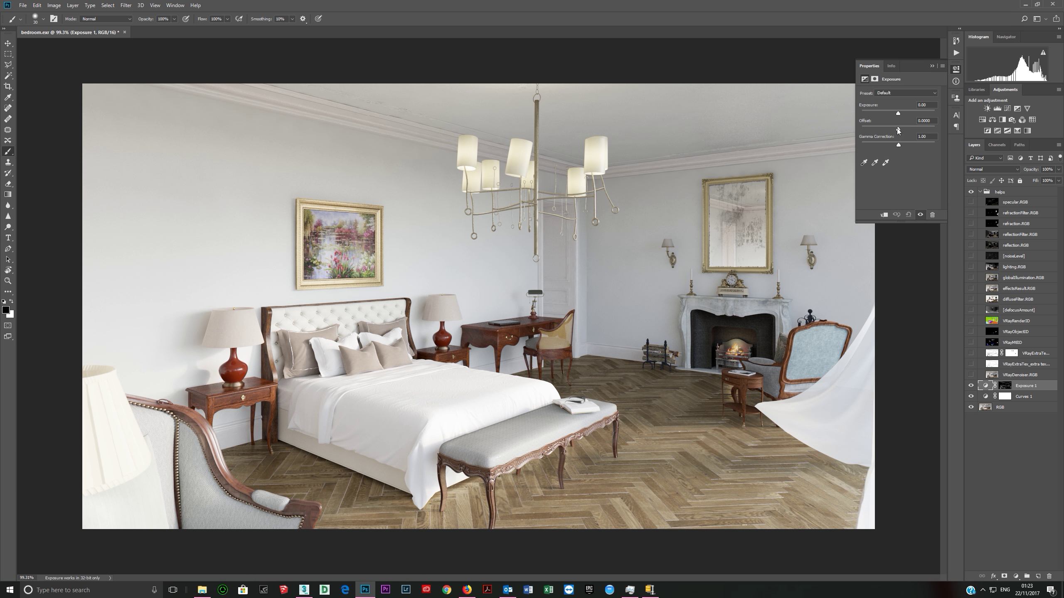
drag(898, 129, 896, 129)
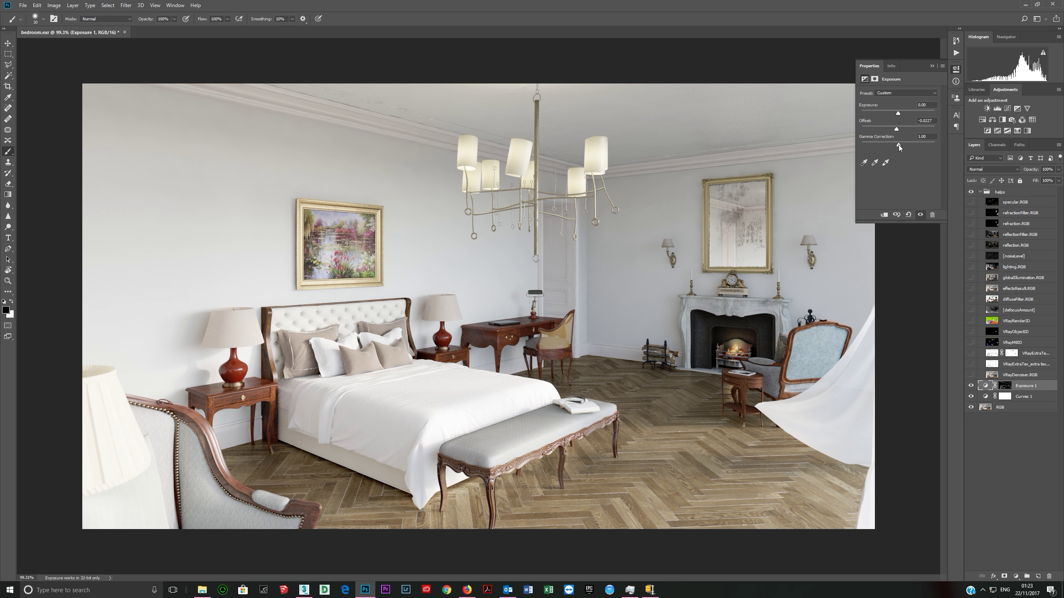
mouse_move(904, 145)
mouse_down()
mouse_move(944, 146)
mouse_move(903, 145)
mouse_up()
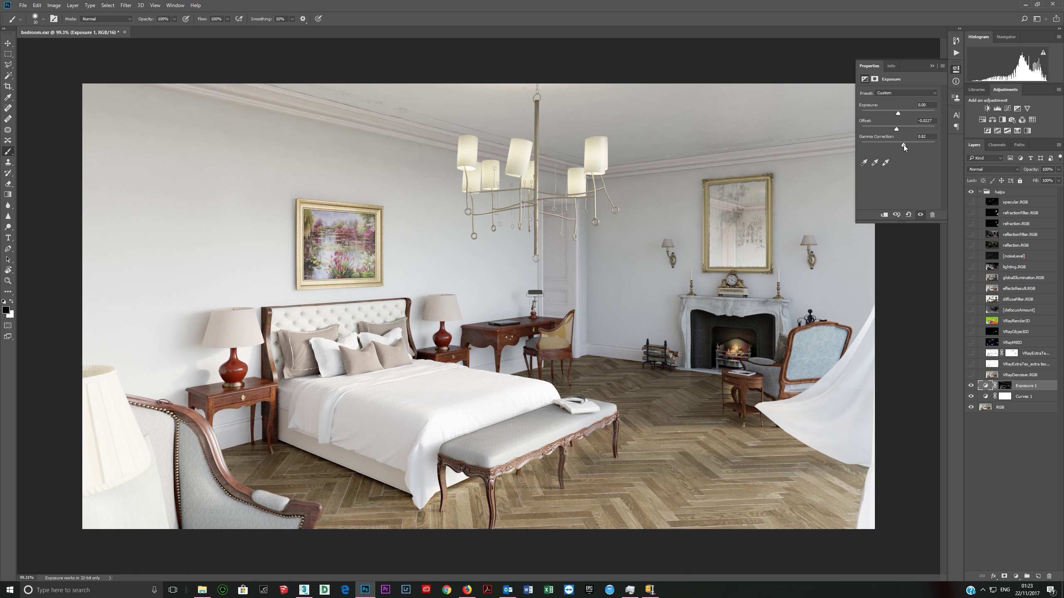
Toggle the visibility of Exposure 1 repeatedly to compare the corner and contact shadows with and without it.
click(971, 386)
click(971, 386)
click(971, 386)
click(971, 386)
click(971, 386)
click(971, 387)
click(971, 386)
click(971, 387)
click(970, 389)
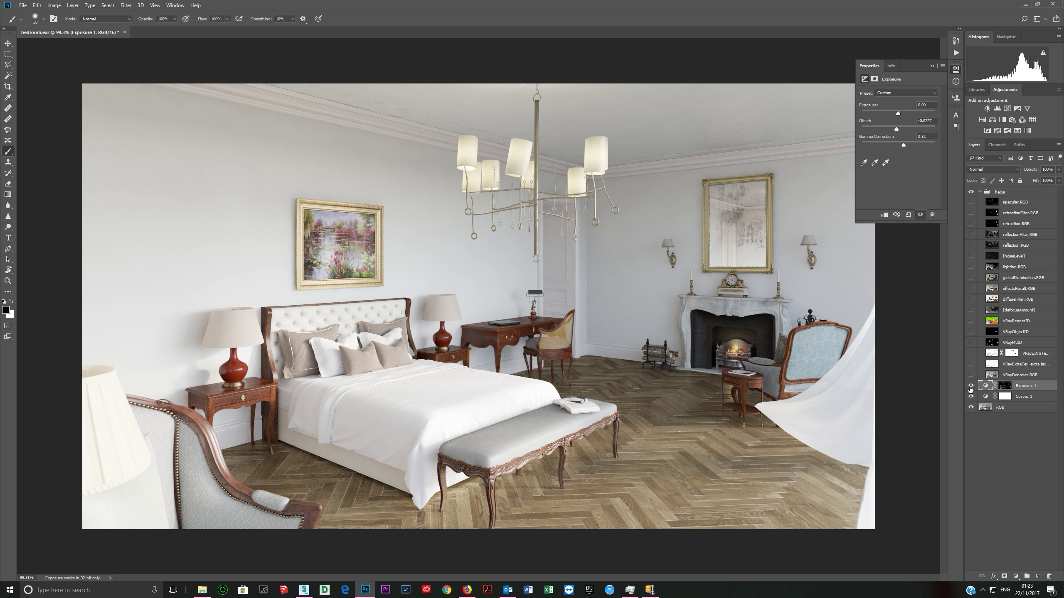
click(969, 390)
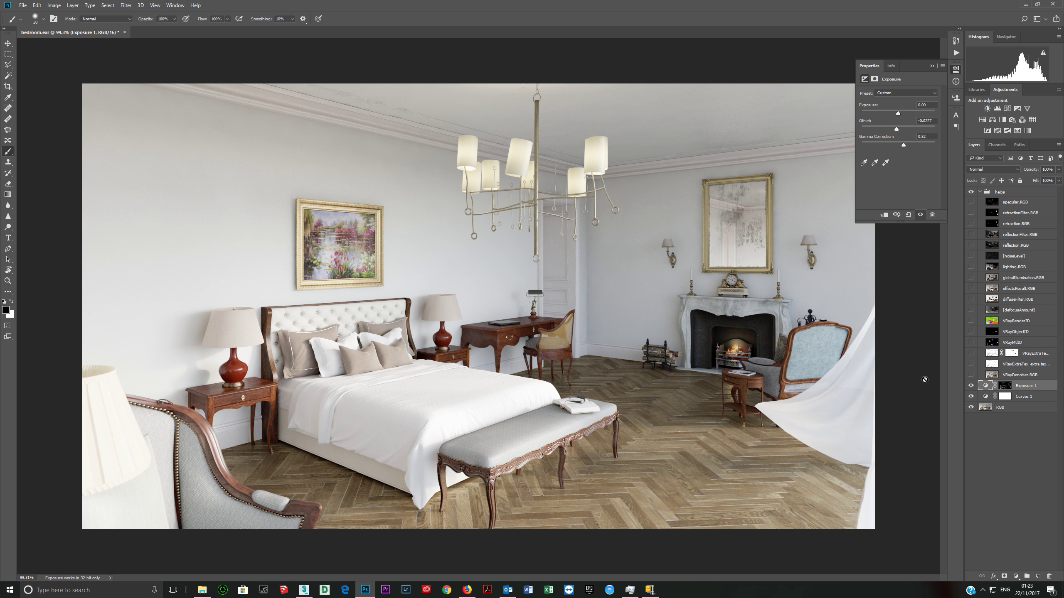
click(970, 386)
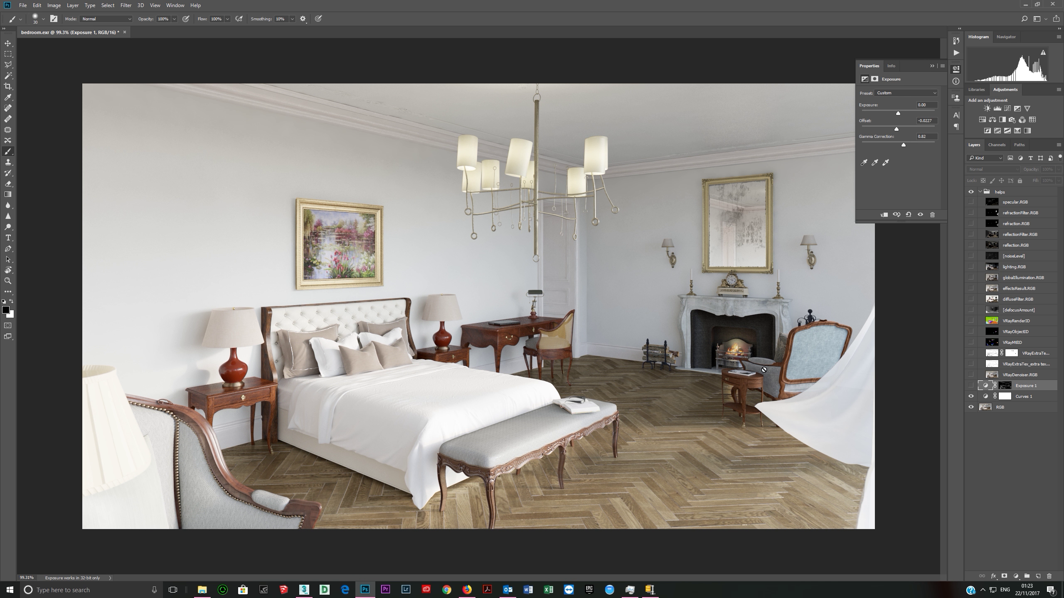
click(970, 386)
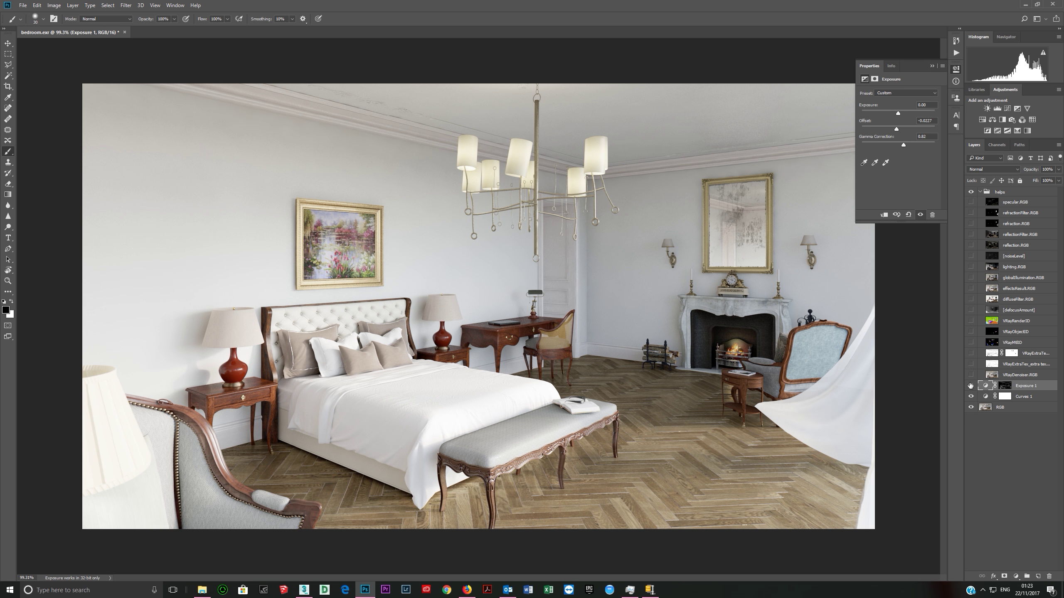
click(970, 386)
click(969, 385)
click(969, 386)
click(969, 386)
Place the Exposure 1 adjustment in a new layer group and name the group AO.
click(1013, 355)
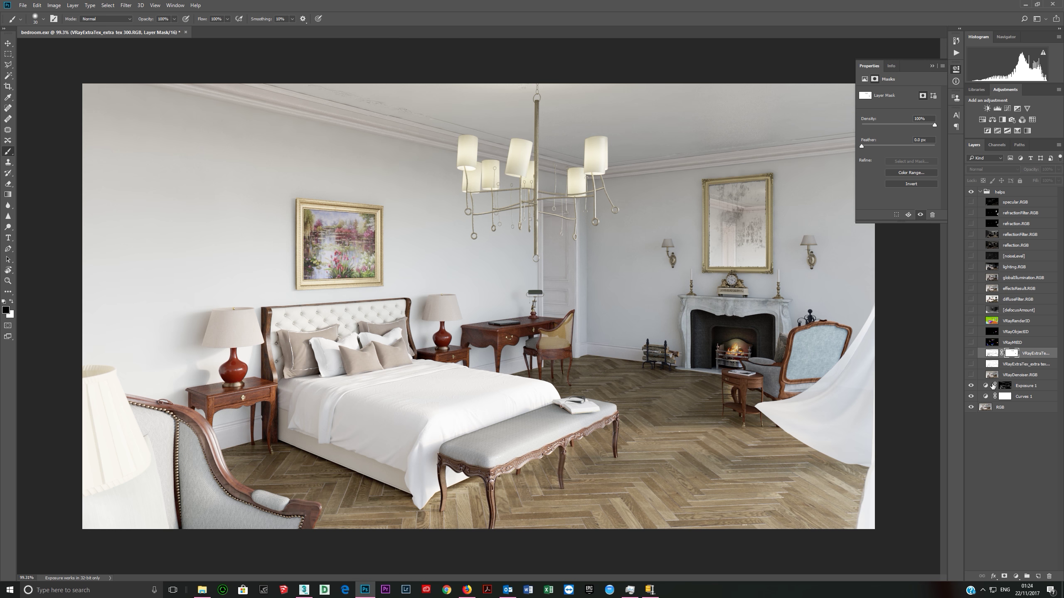
click(1005, 386)
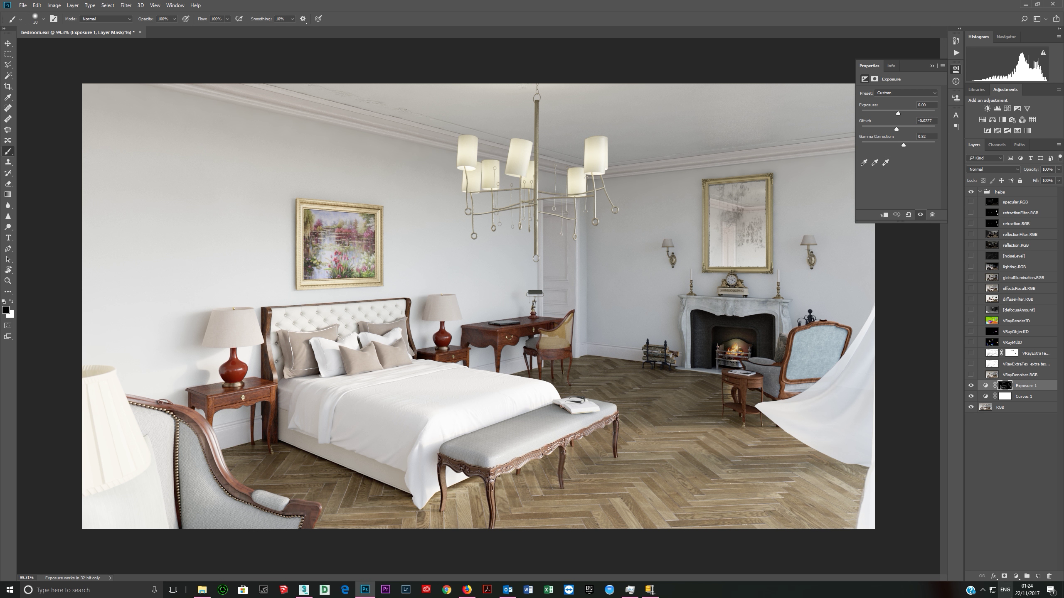
click(1027, 576)
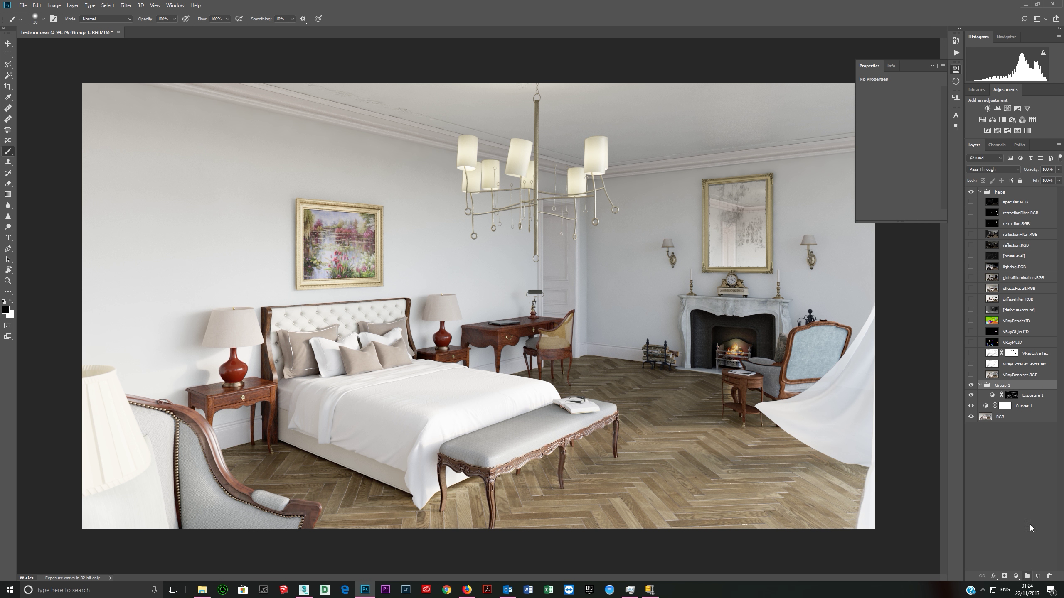
double_click(1003, 386)
text(AO)
key(Return)
Move the painted layer mask from VRayExtraTex_extra tex 300 to the AO group and check its masked areas with the red overlay.
drag(1011, 354, 1003, 388)
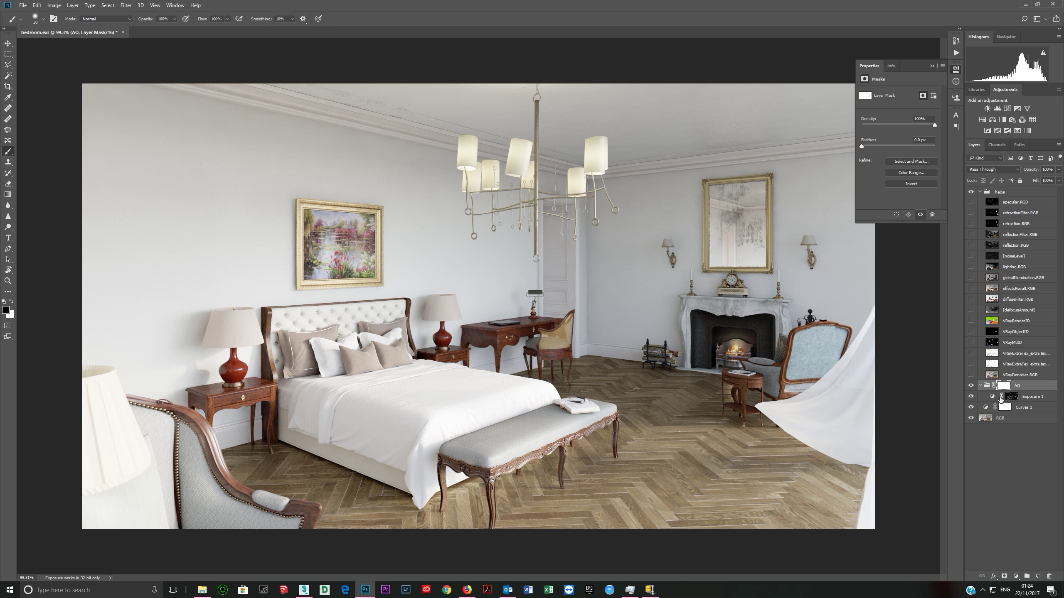
key(backslash)
key(x)
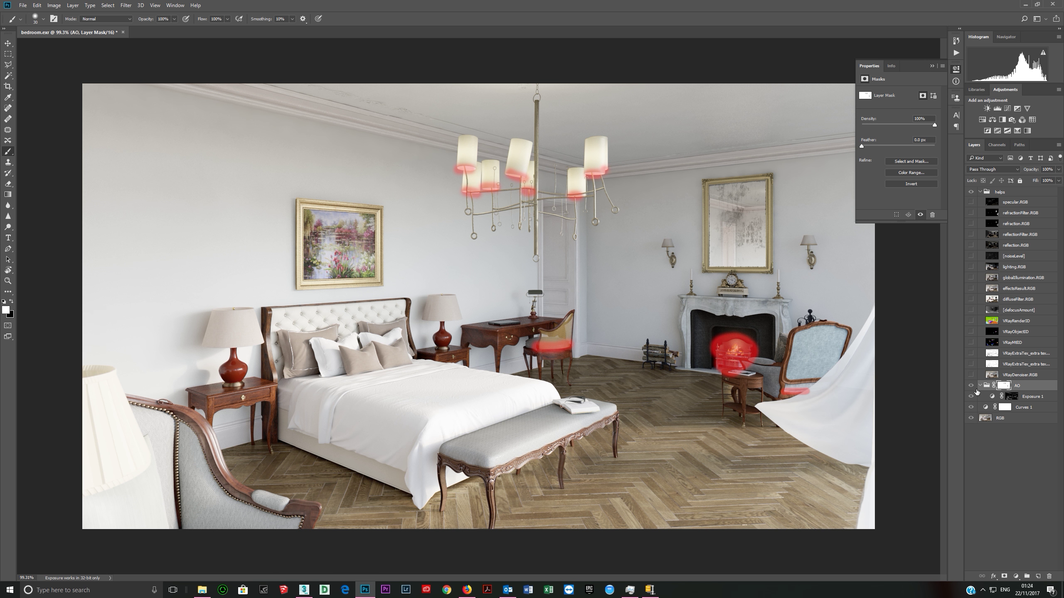
key(backslash)
key(x)
Toggle the visibility of Exposure 1 and the AO group to compare the image with and without the ambient occlusion.
click(1012, 400)
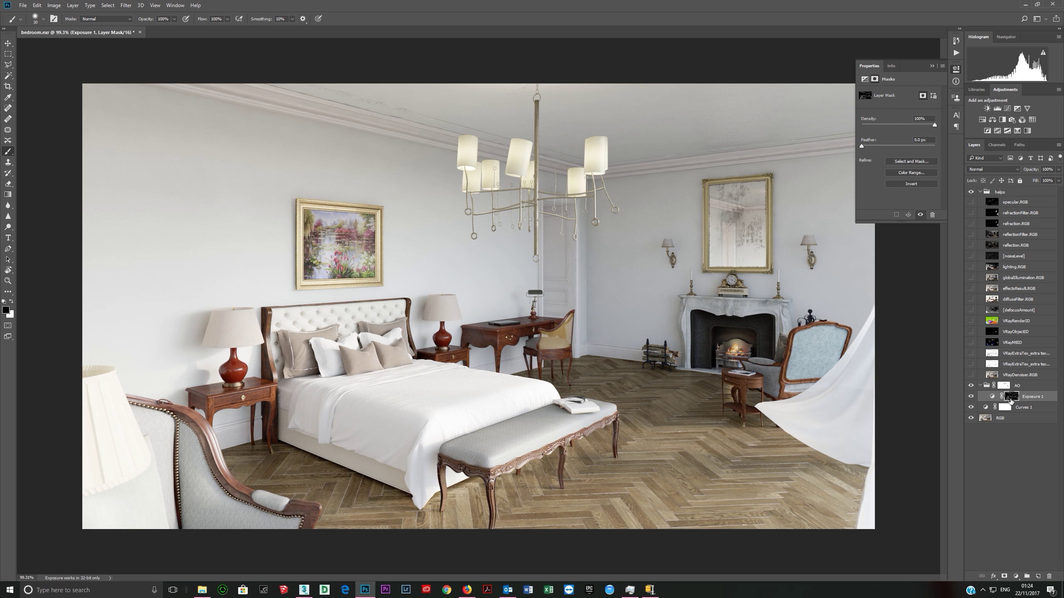
click(971, 397)
click(971, 397)
click(971, 386)
click(971, 386)
click(971, 386)
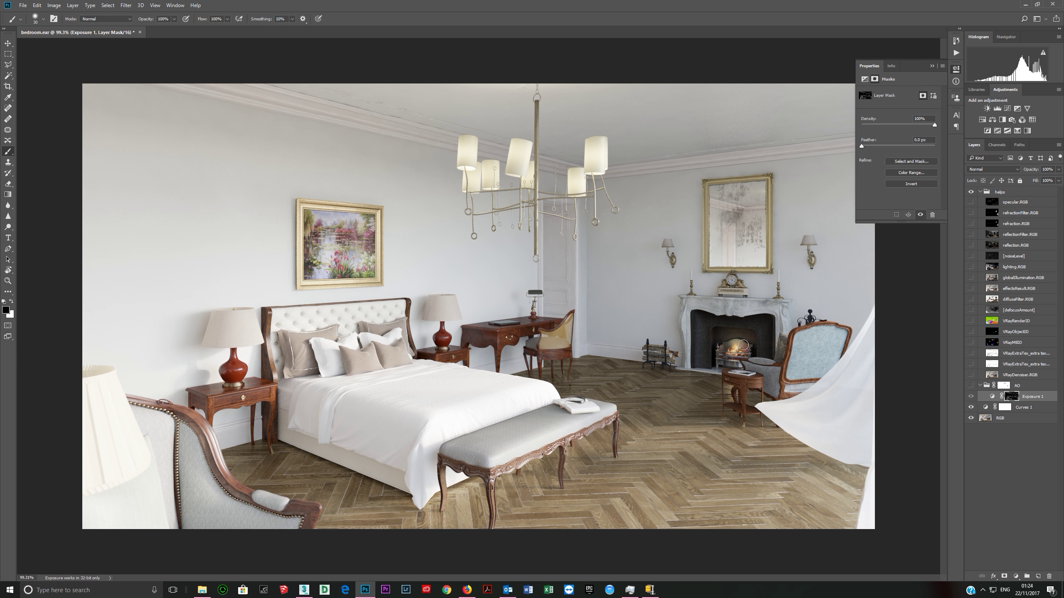
click(971, 386)
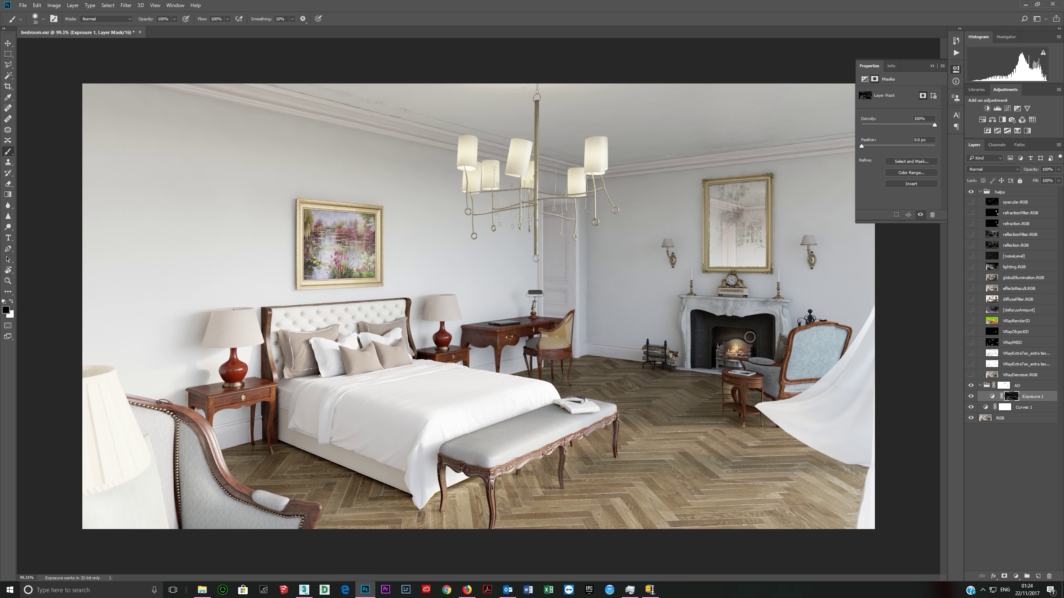
Enlarge the brush to about 132 px and paint black over the fireplace area in the AO group's mask.
click(1006, 386)
mouse_move(722, 348)
alt+right_down()
mouse_move(744, 348)
mouse_move(712, 348)
mouse_move(696, 331)
alt+right_up()
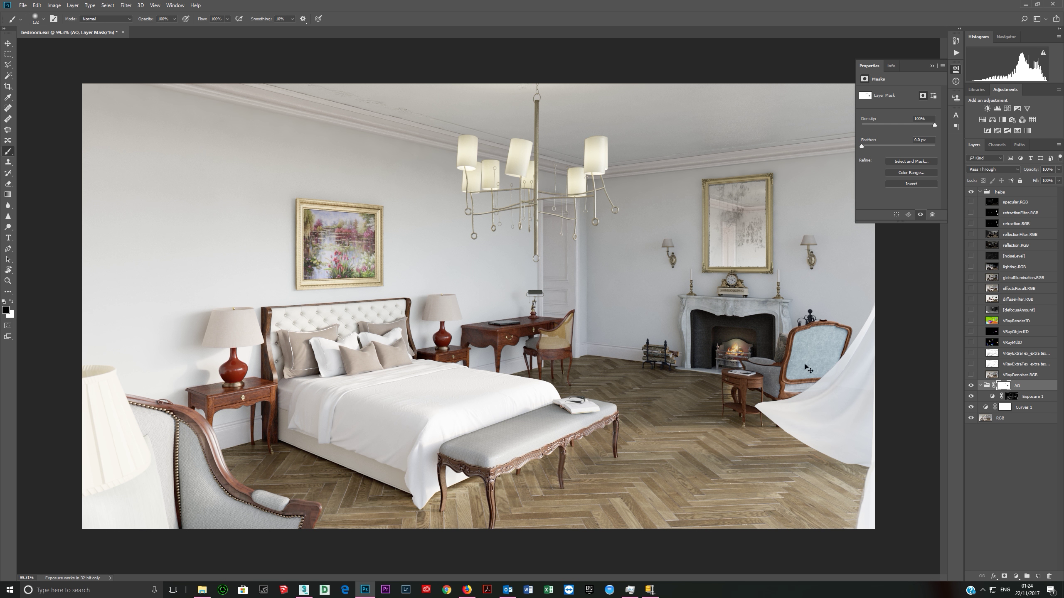
Toggle the AO group on and off to judge the contact shadows with the edited mask, leaving the group hidden.
click(971, 385)
click(971, 385)
click(971, 386)
click(971, 385)
click(971, 386)
click(971, 385)
click(971, 386)
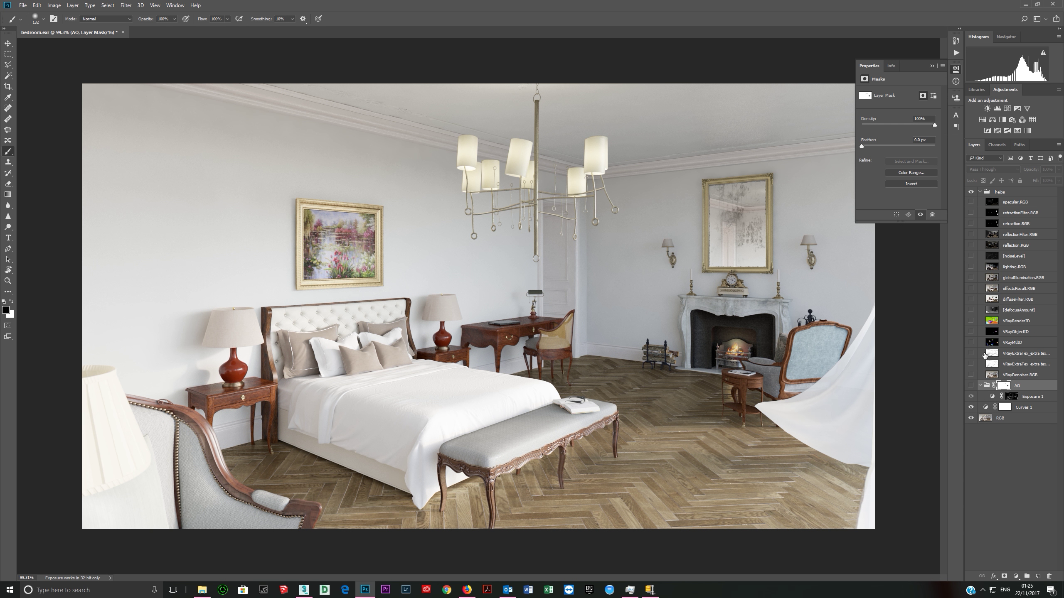
Show the VRayExtraTex_extra tex 300 layer and blend it over the render in Multiply mode at 58% opacity.
click(971, 354)
click(993, 355)
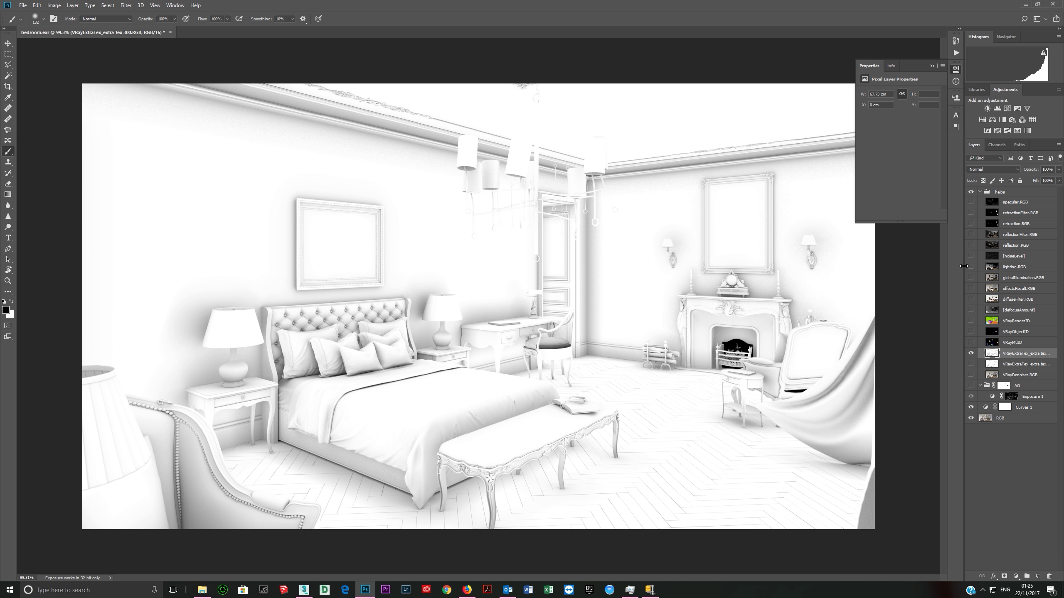
click(982, 169)
click(978, 196)
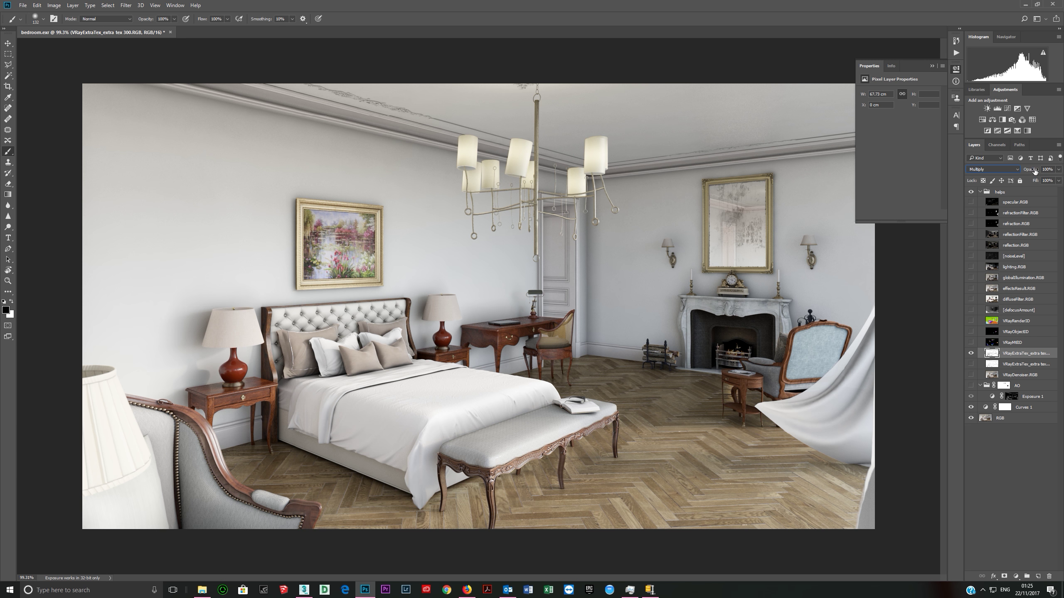
drag(1035, 170, 1020, 170)
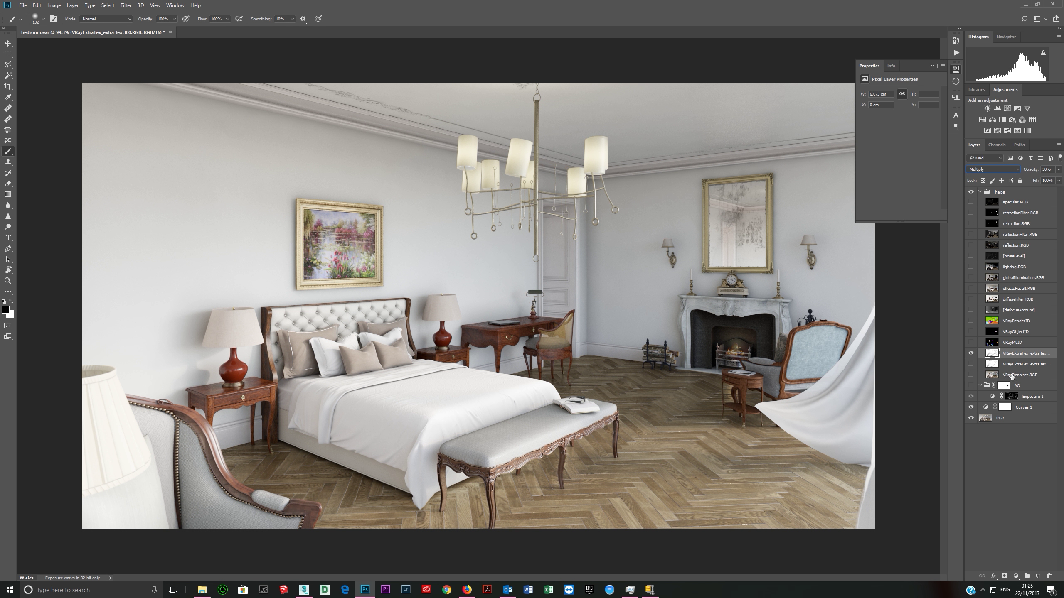
Copy the AO group's mask onto the VRayExtraTex_extra tex 300 layer and lower that layer's opacity to 33%.
click(1003, 386)
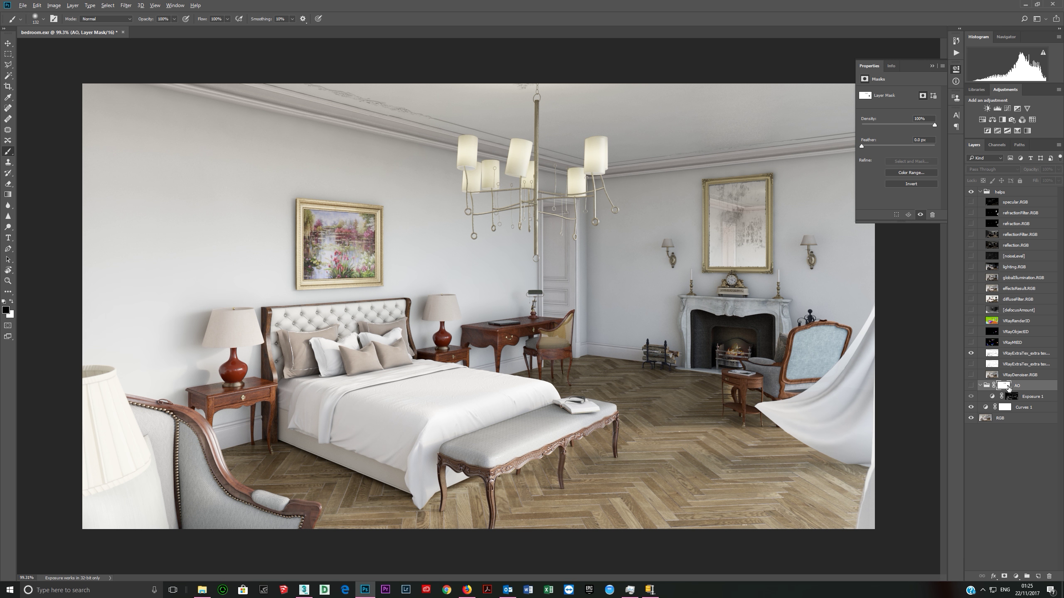
alt+drag(1007, 386, 992, 356)
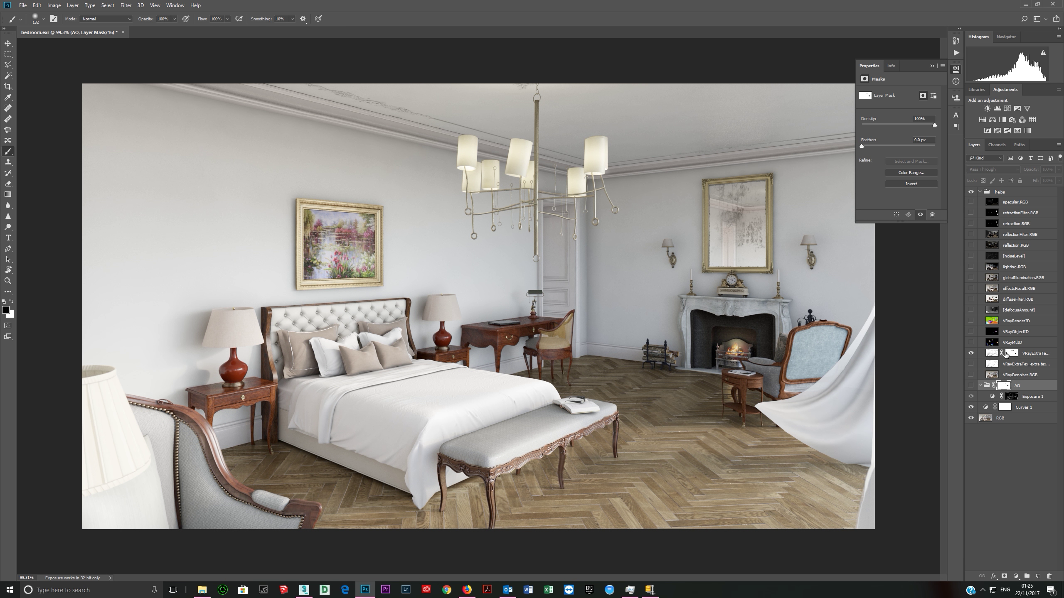
click(992, 354)
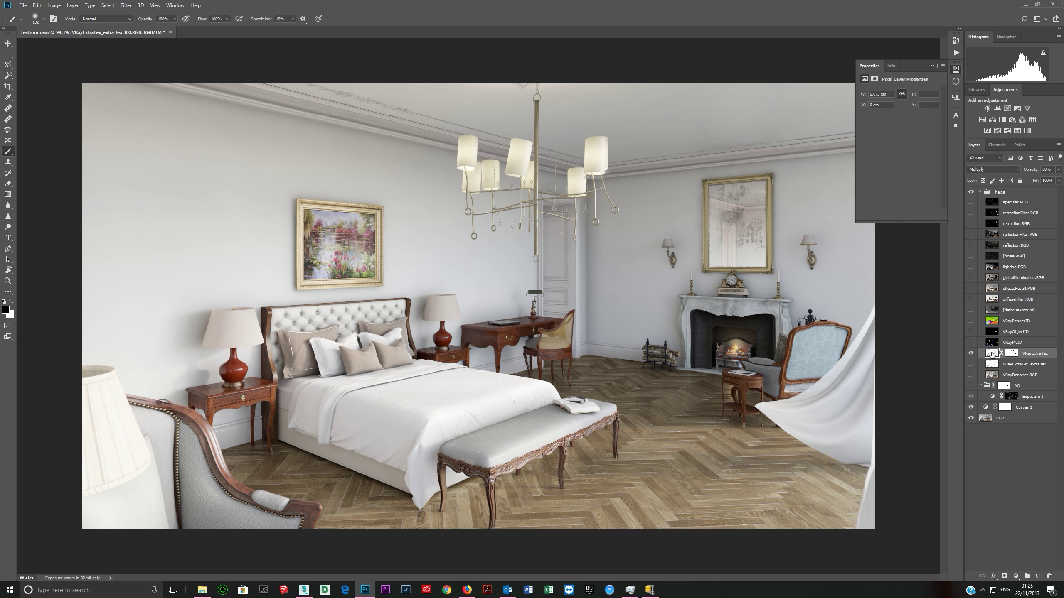
click(971, 353)
drag(1033, 171, 1025, 171)
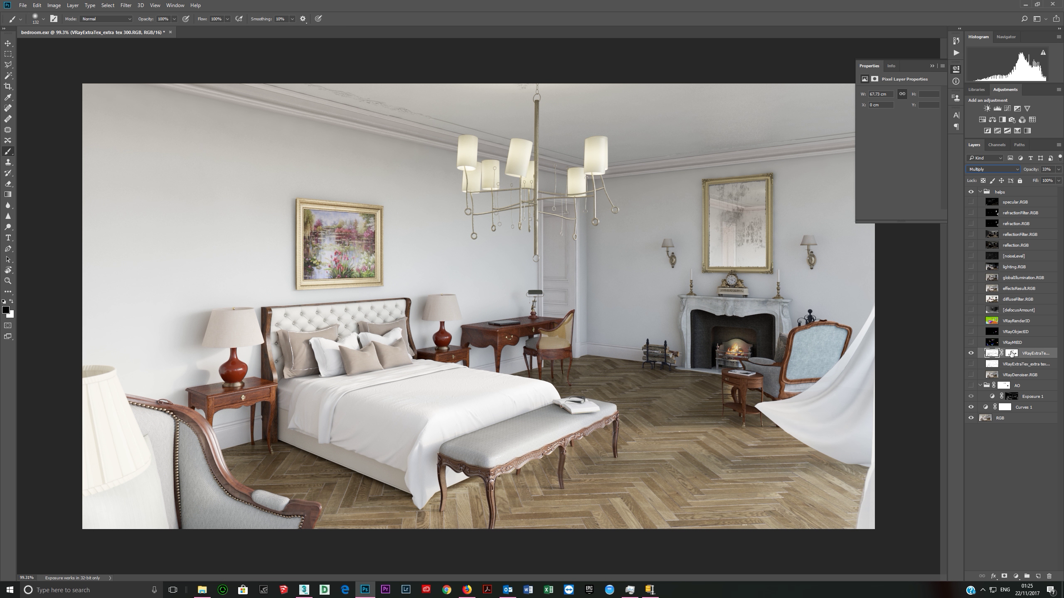
Switch the Multiply ambient occlusion layer and the AO group on and off alternately to compare the two shadow methods.
click(971, 354)
click(970, 353)
click(971, 354)
click(972, 356)
click(972, 357)
click(971, 357)
click(971, 357)
click(971, 386)
click(971, 385)
click(972, 385)
click(972, 386)
click(971, 386)
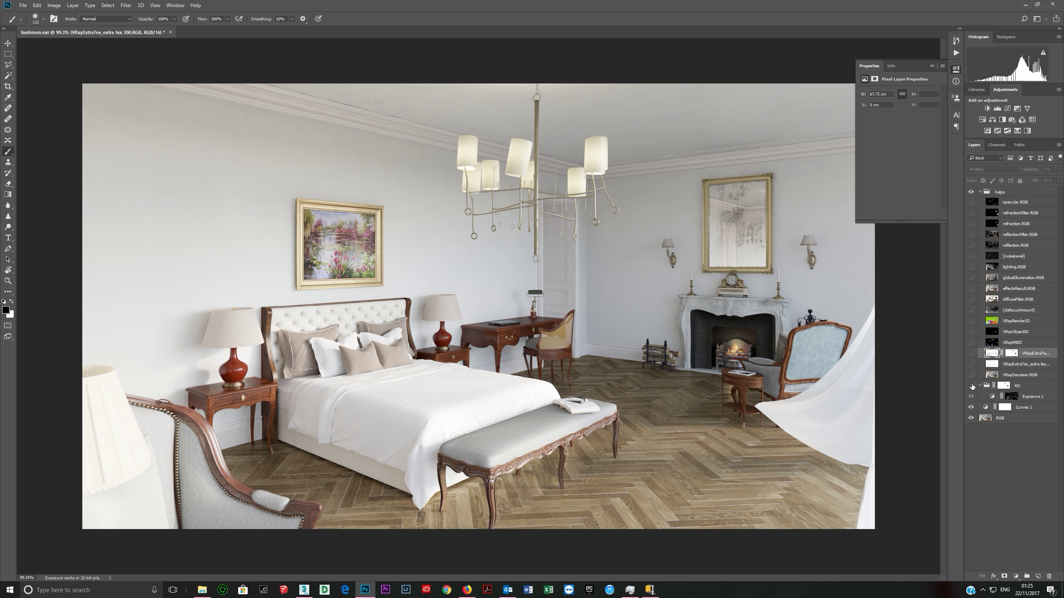
click(972, 354)
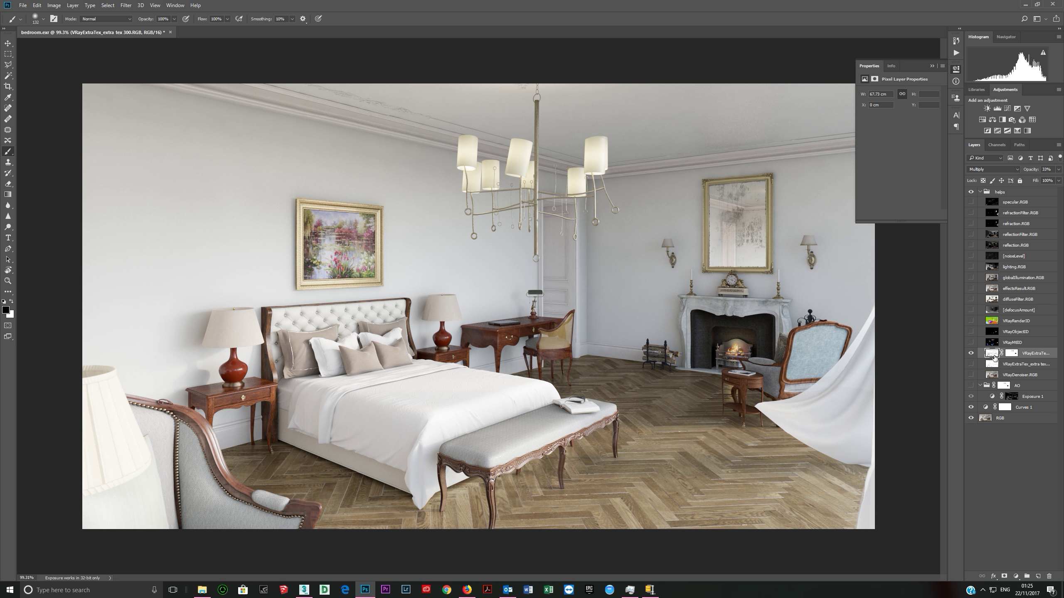
Inspect the VRayExtraTex_extra tex 100 pass on its own, then return to the Multiply ambient occlusion layer.
click(970, 353)
click(970, 364)
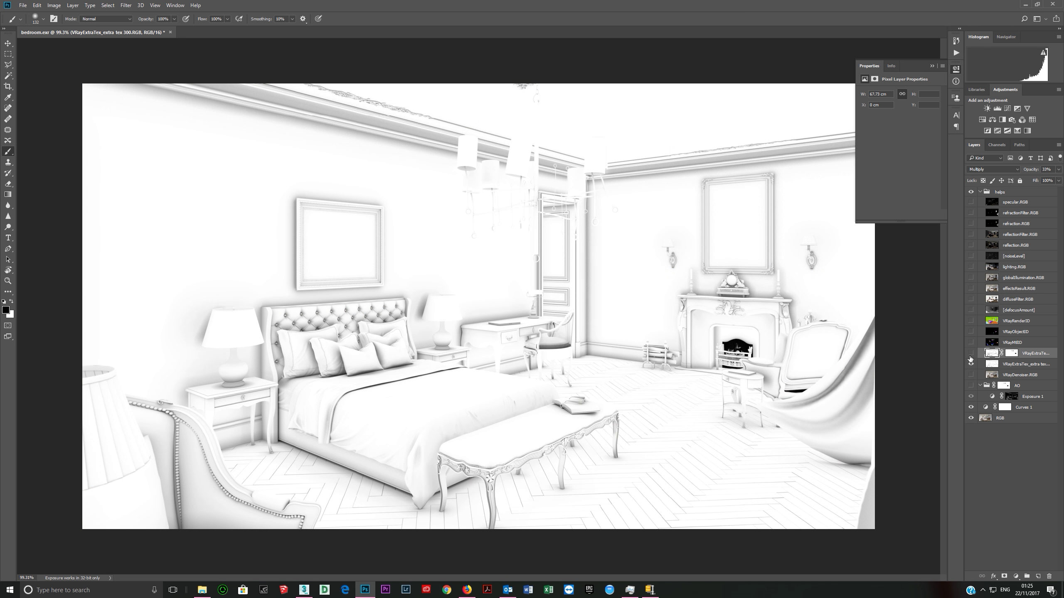
click(992, 364)
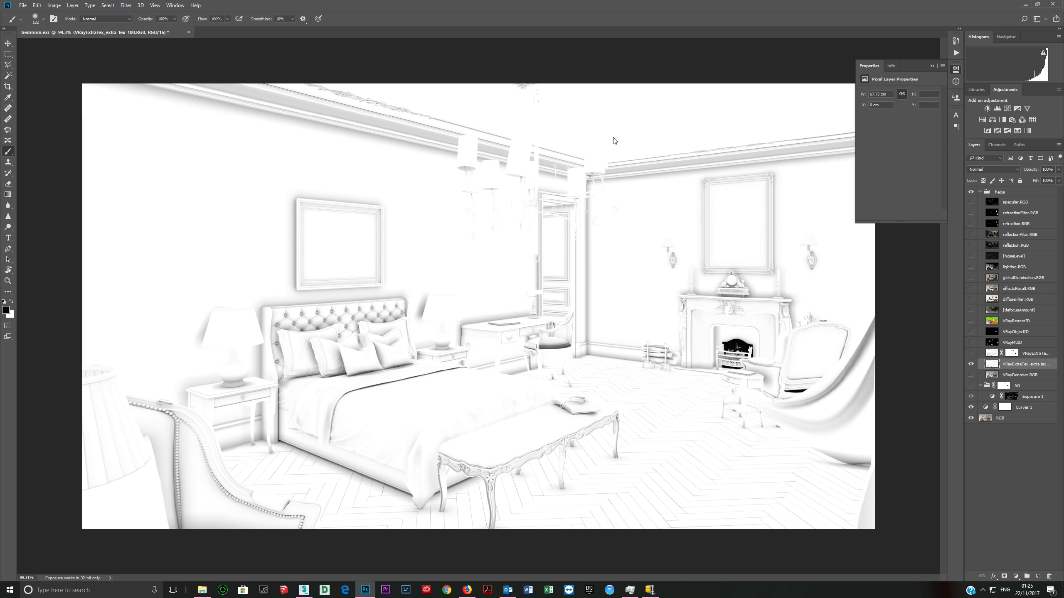
click(970, 364)
click(971, 353)
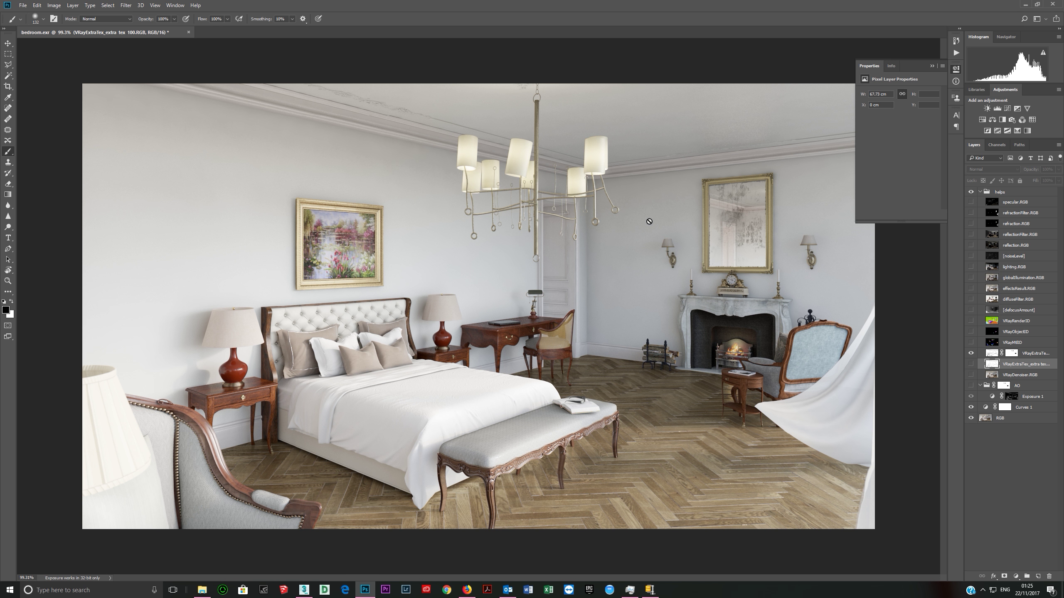
Review the AO group with its Exposure 1 settings against the Multiply ambient occlusion layer by alternating their visibility.
click(970, 356)
click(970, 386)
click(991, 397)
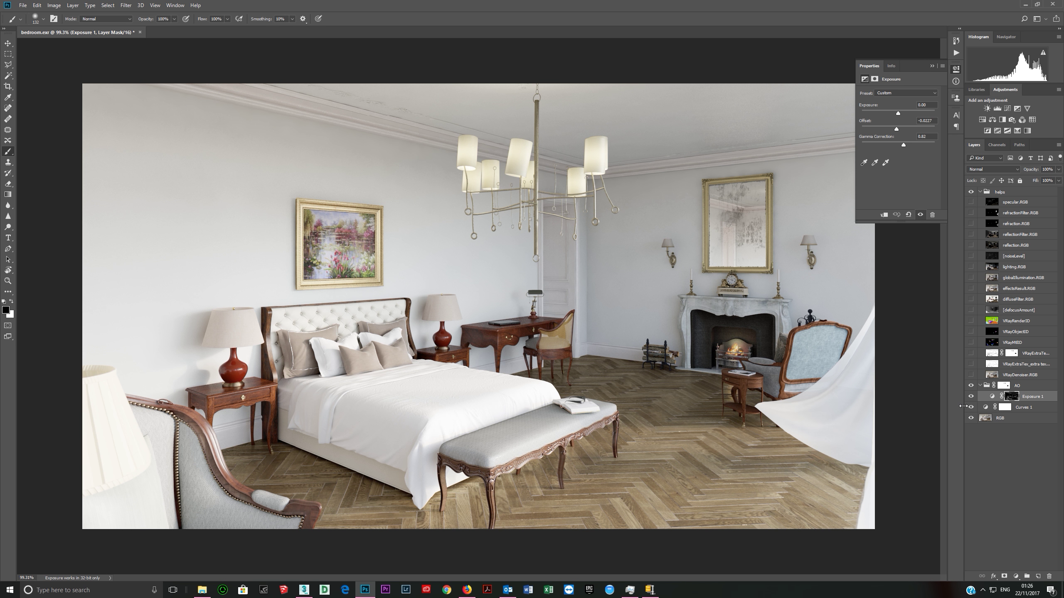
click(971, 385)
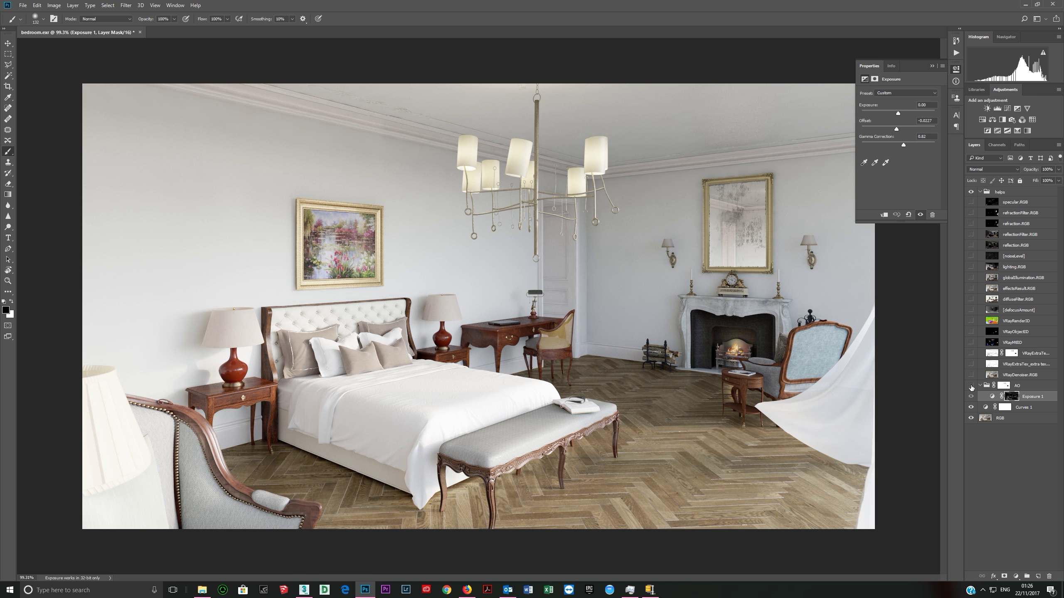
click(970, 353)
click(971, 354)
click(971, 354)
click(971, 354)
Check the VRayExtraTex_extra tex 100 pass once more, hide it, and turn the AO group back on with Exposure 1 selected.
click(971, 365)
click(989, 366)
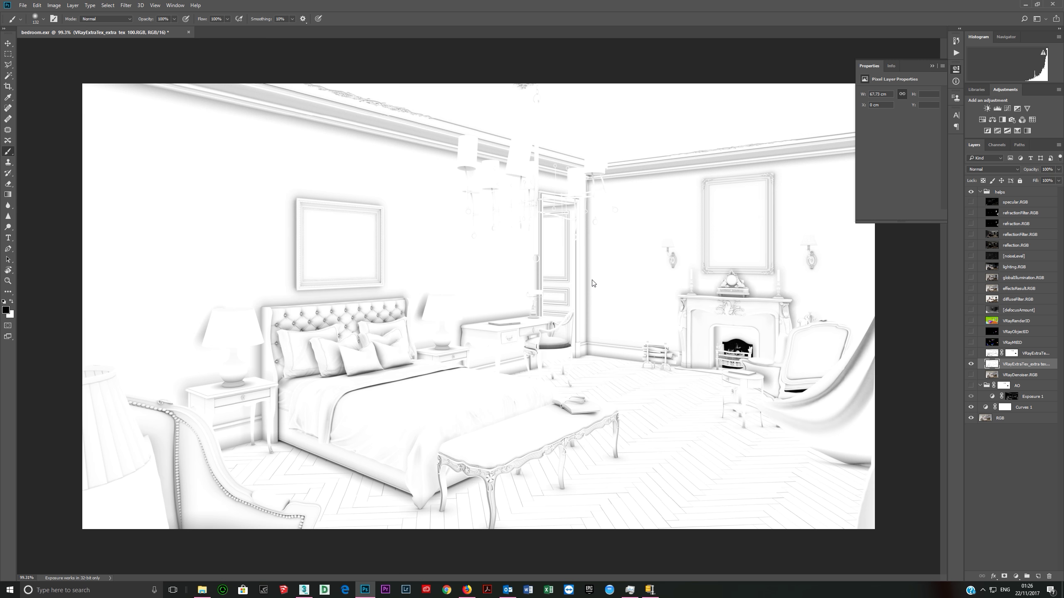
click(970, 365)
click(971, 386)
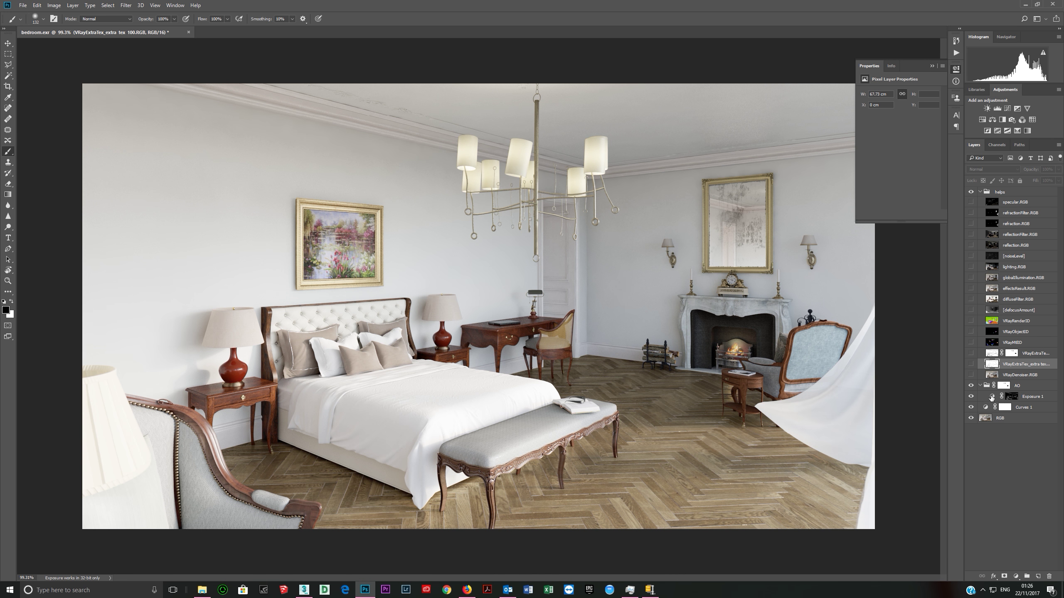
click(993, 397)
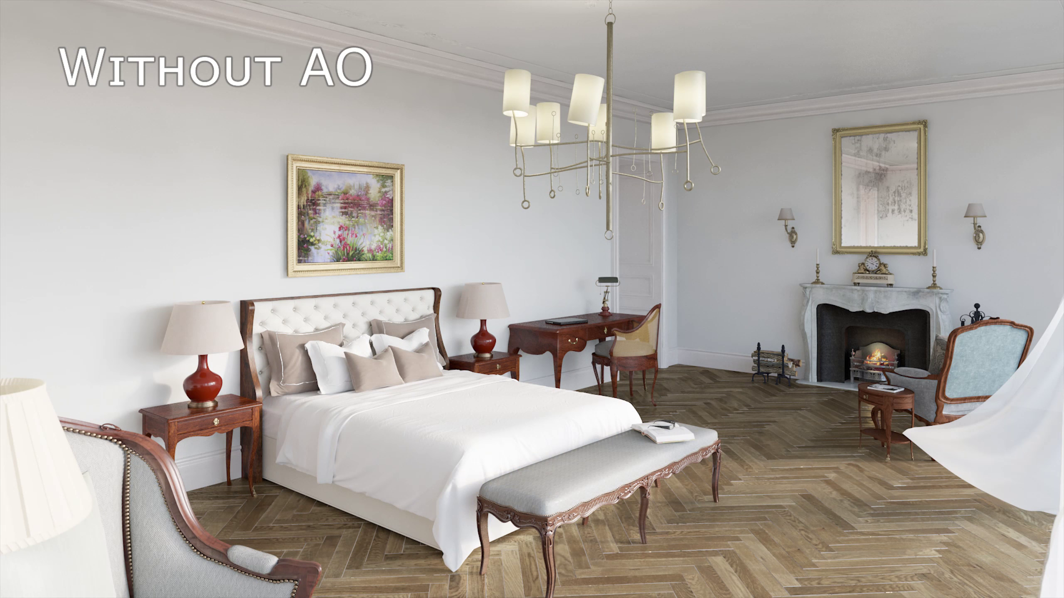